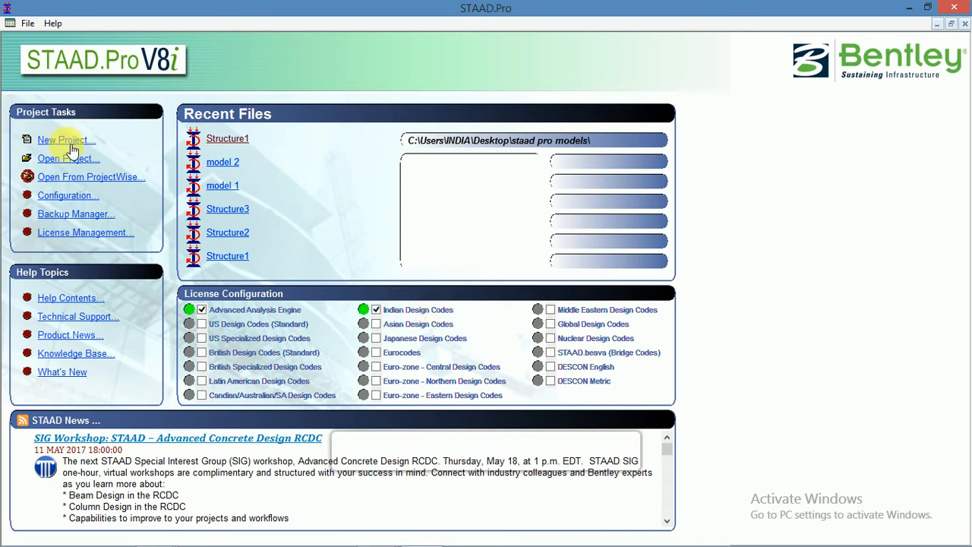
Start a new Space structure project with the file name model1, stored in the staad pro models folder on the desktop
{"action": "left_click", "coordinate": [75, 142]}
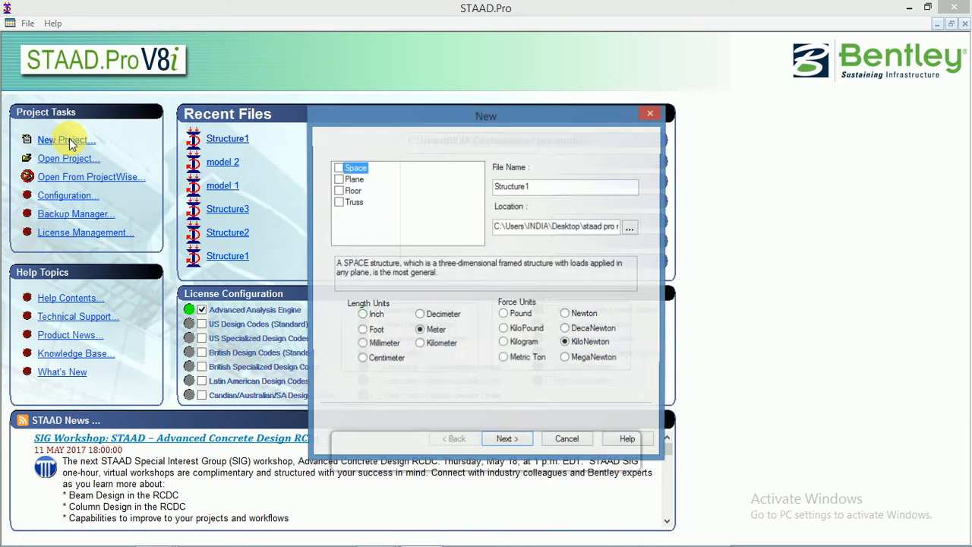
{"action": "left_click_drag", "start_coordinate": [474, 124], "coordinate": [454, 89]}
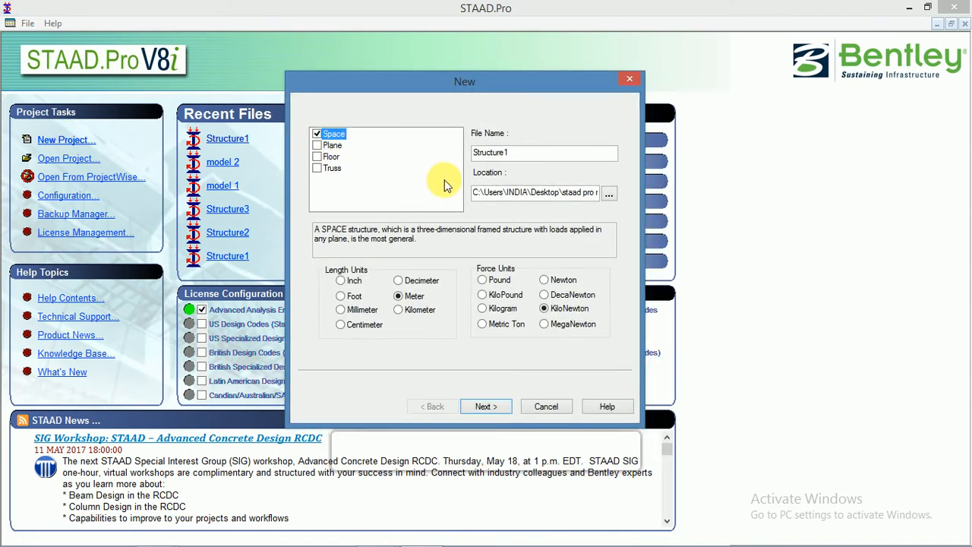
{"action": "double_click", "coordinate": [524, 155]}
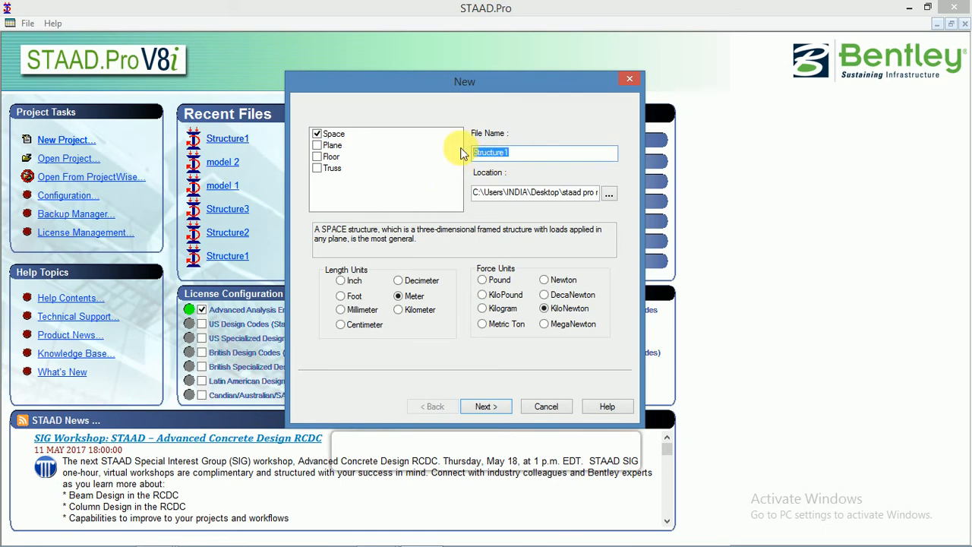
{"action": "type", "text": "model1"}
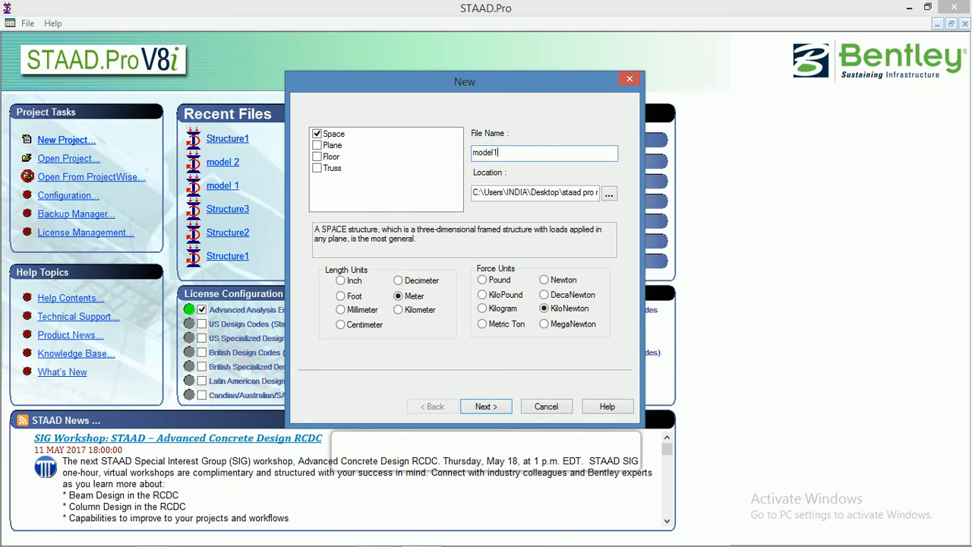
{"action": "left_click", "coordinate": [609, 194]}
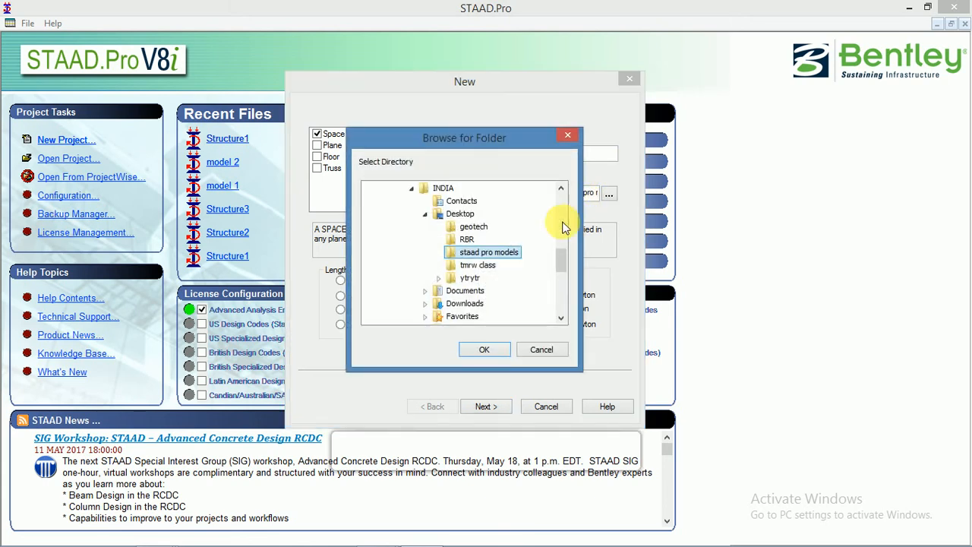
{"action": "left_click", "coordinate": [483, 349]}
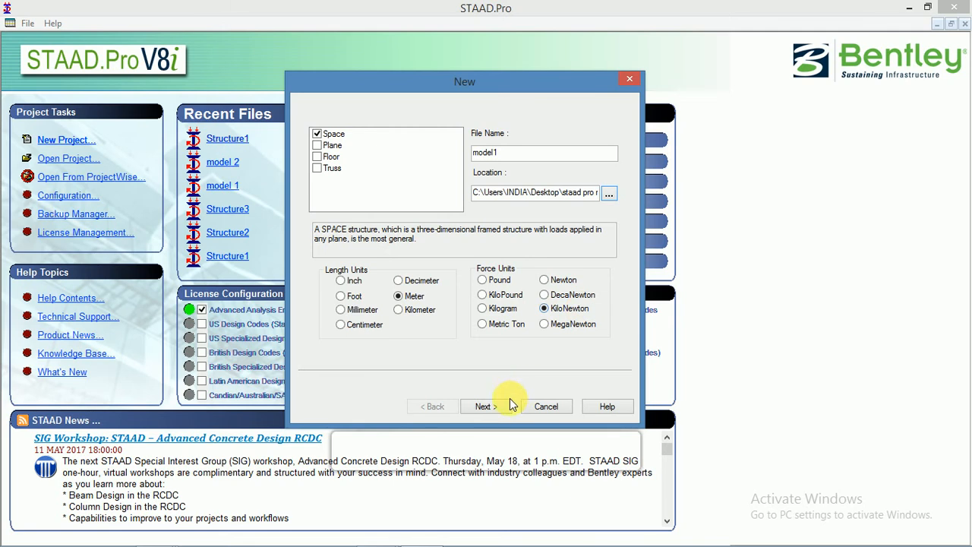
Finish the project setup with the Add Beam option and dismiss the Snap Node/Beam grid
{"action": "left_click", "coordinate": [486, 407]}
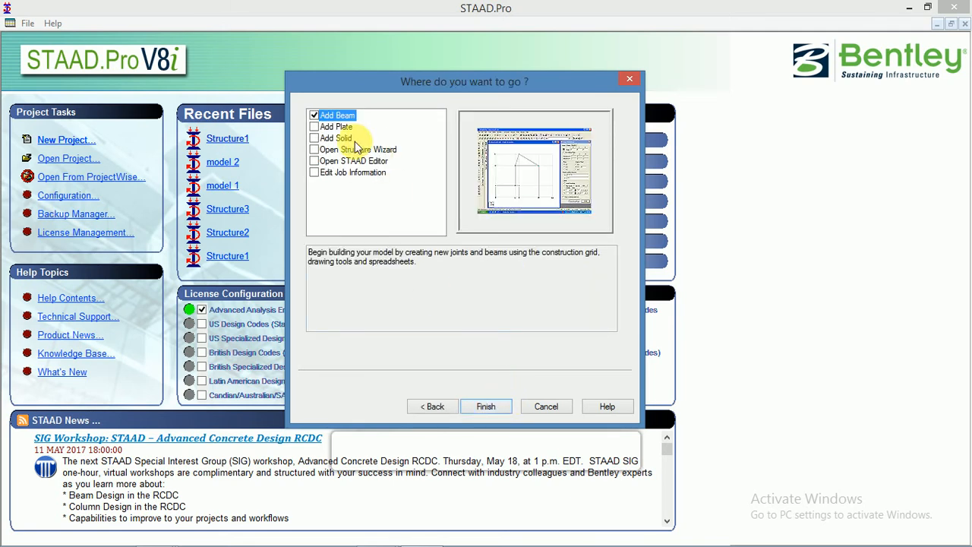
{"action": "left_click", "coordinate": [486, 407]}
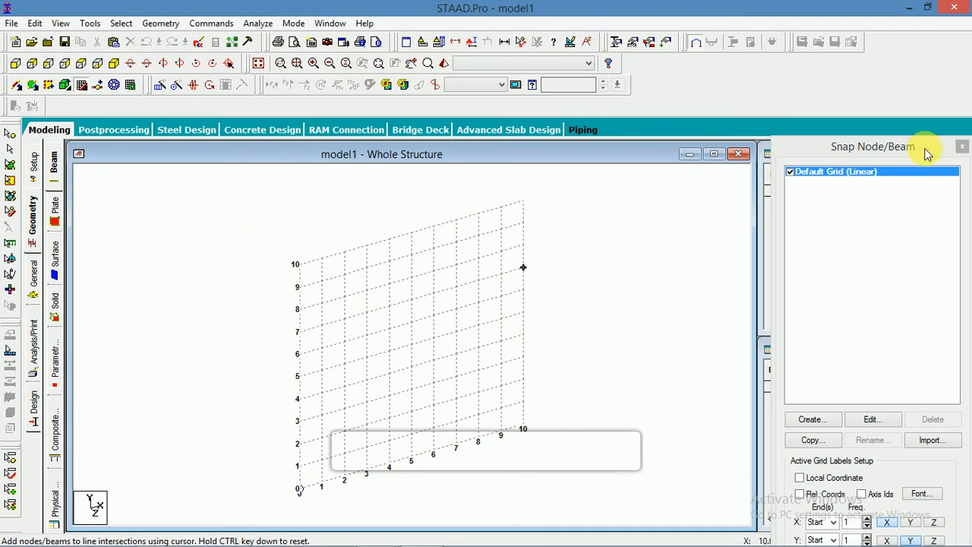
{"action": "left_click_drag", "start_coordinate": [926, 154], "coordinate": [917, 139]}
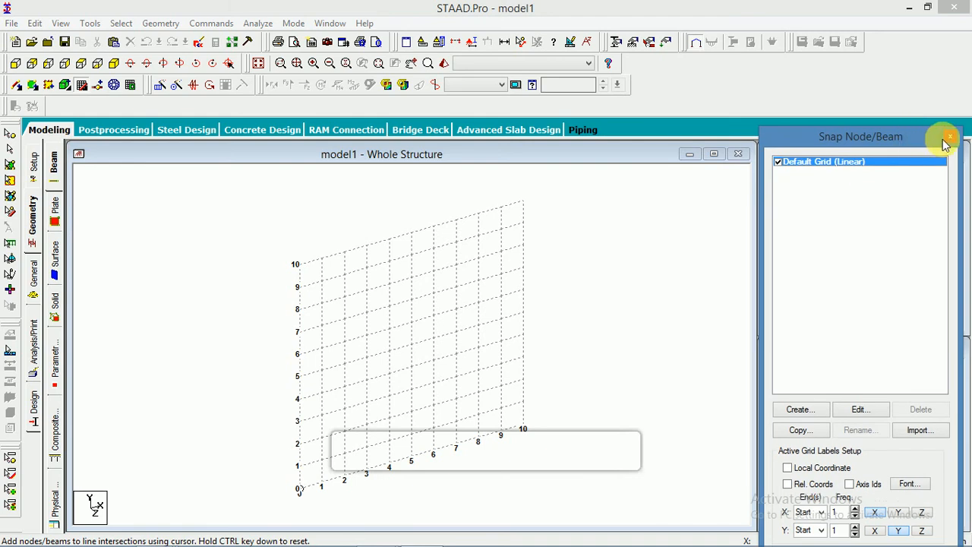
{"action": "left_click", "coordinate": [950, 136]}
Enter node 1 at 0, 0, 0 and node 2 at Y = -2 m in the nodes table
{"action": "left_click", "coordinate": [824, 190]}
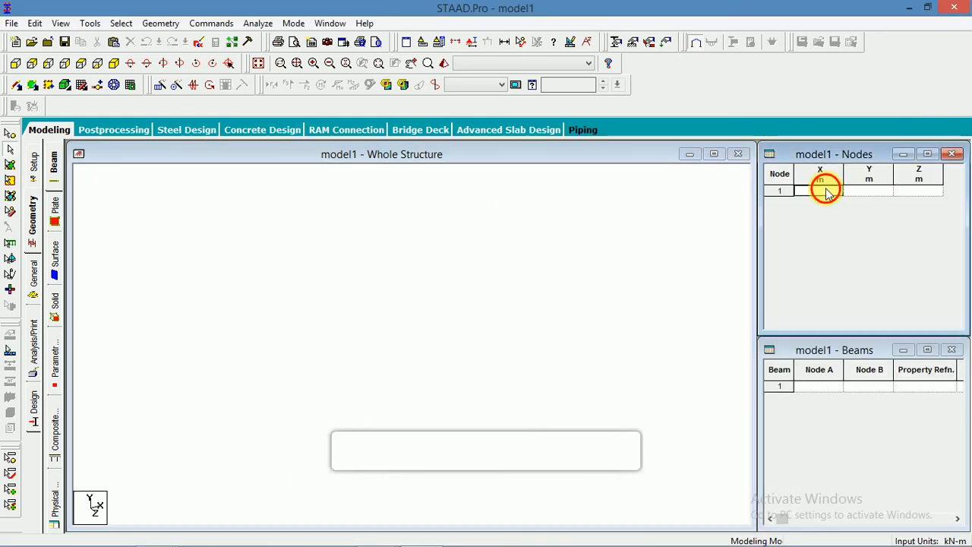
{"action": "type", "text": "0"}
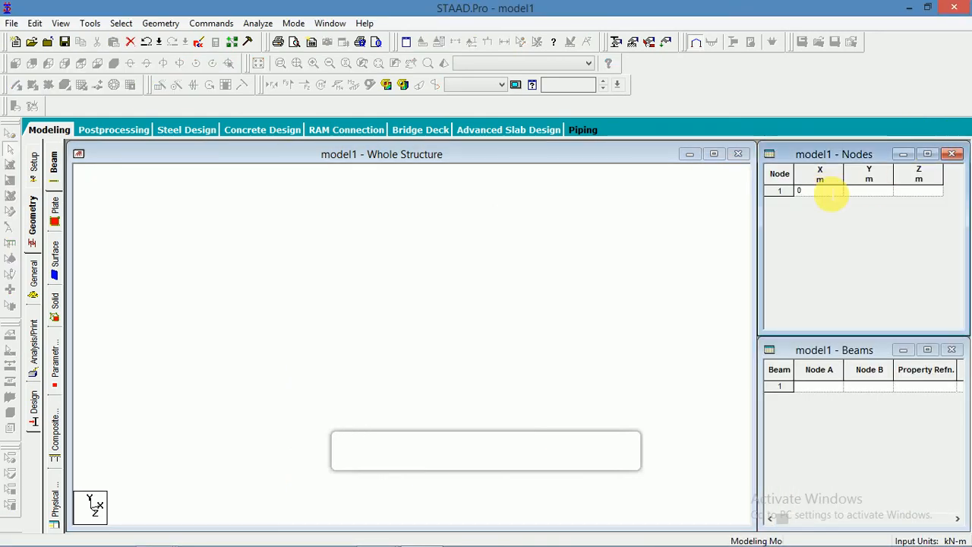
{"action": "key", "text": "Tab"}
{"action": "left_click", "coordinate": [861, 202]}
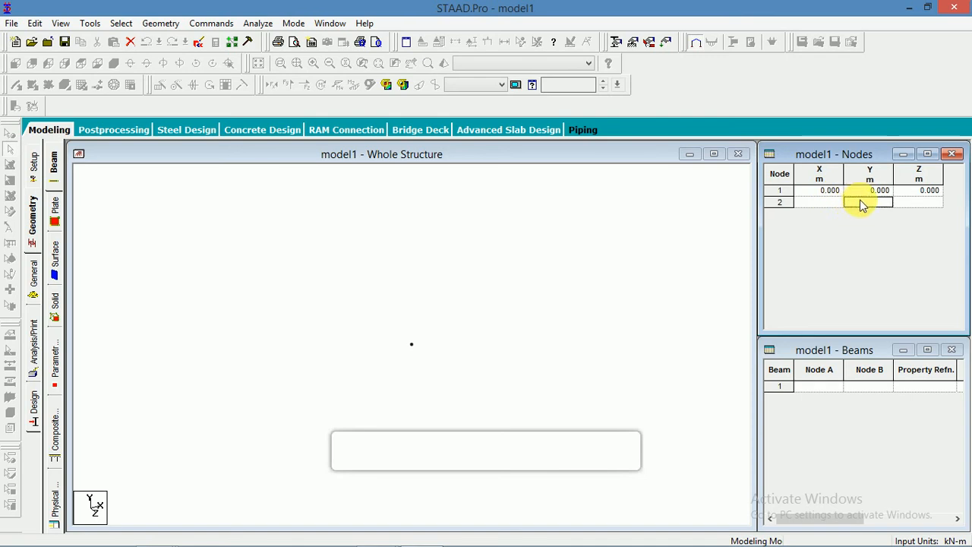
{"action": "left_click", "coordinate": [863, 204]}
{"action": "left_click", "coordinate": [870, 215]}
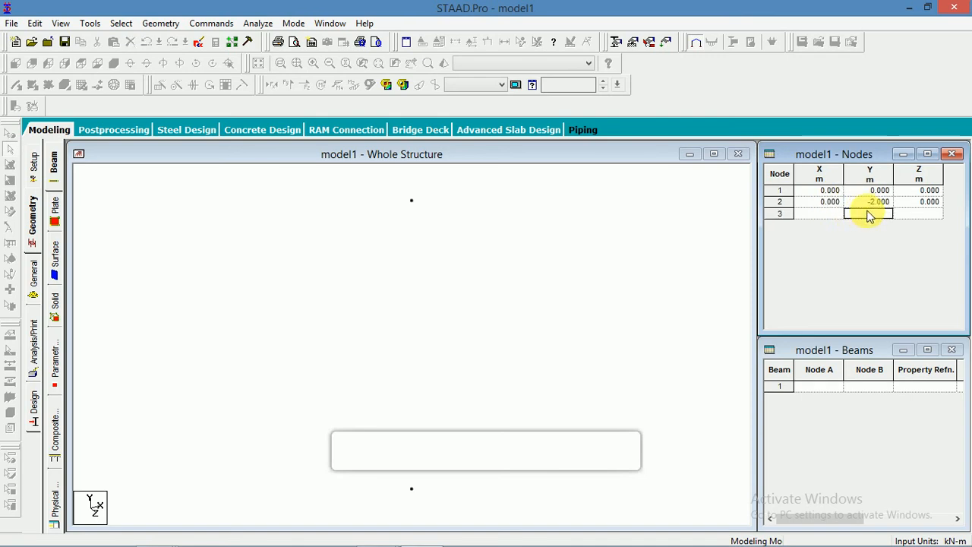
Enter nodes 3, 4 and 5 in the nodes table with Y values of 3, 6 and 9 m
{"action": "type", "text": "3"}
{"action": "left_click", "coordinate": [873, 224]}
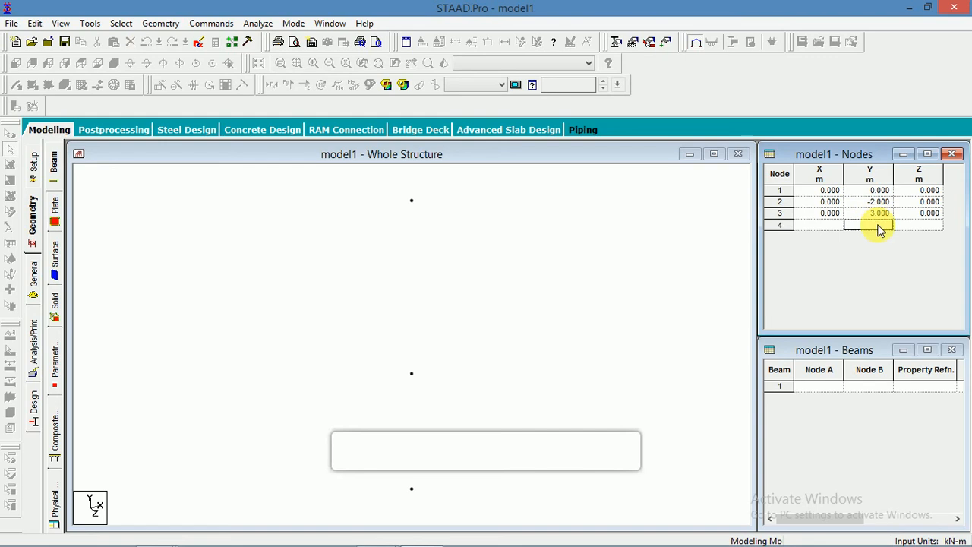
{"action": "type", "text": "6"}
{"action": "left_click", "coordinate": [873, 236]}
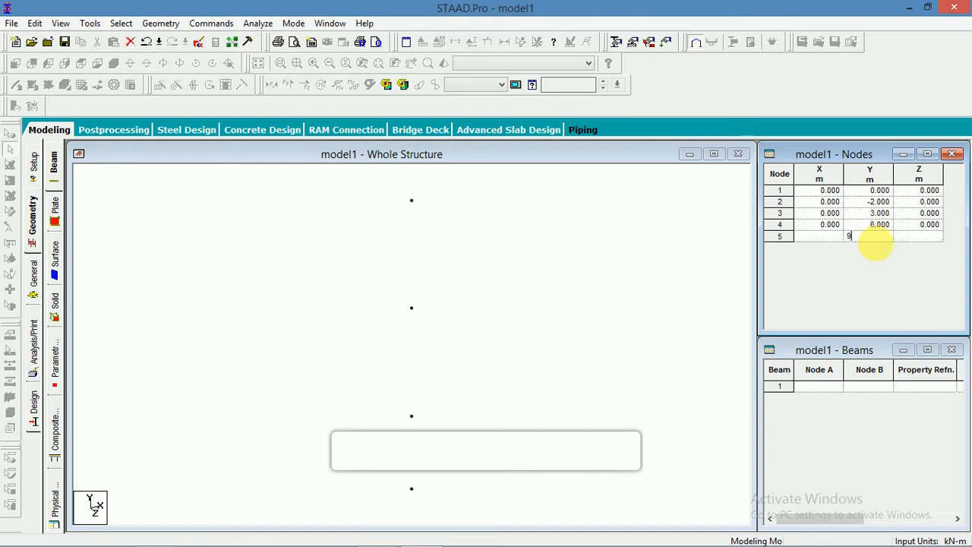
{"action": "type", "text": "9"}
{"action": "left_click", "coordinate": [878, 249]}
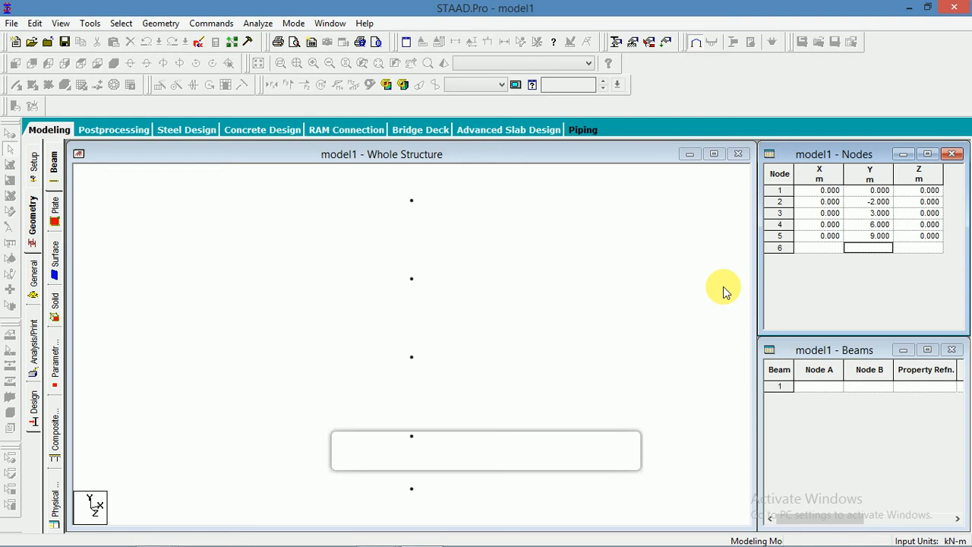
Draw one vertical beam from the lowest node at Y = -2 m to the highest node at Y = 9 m
{"action": "left_click", "coordinate": [724, 293]}
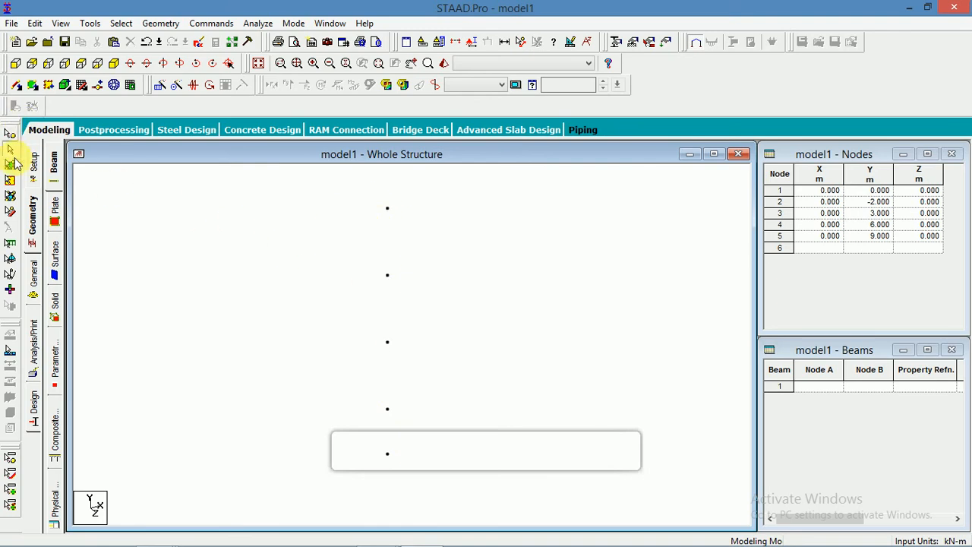
{"action": "left_click", "coordinate": [16, 88]}
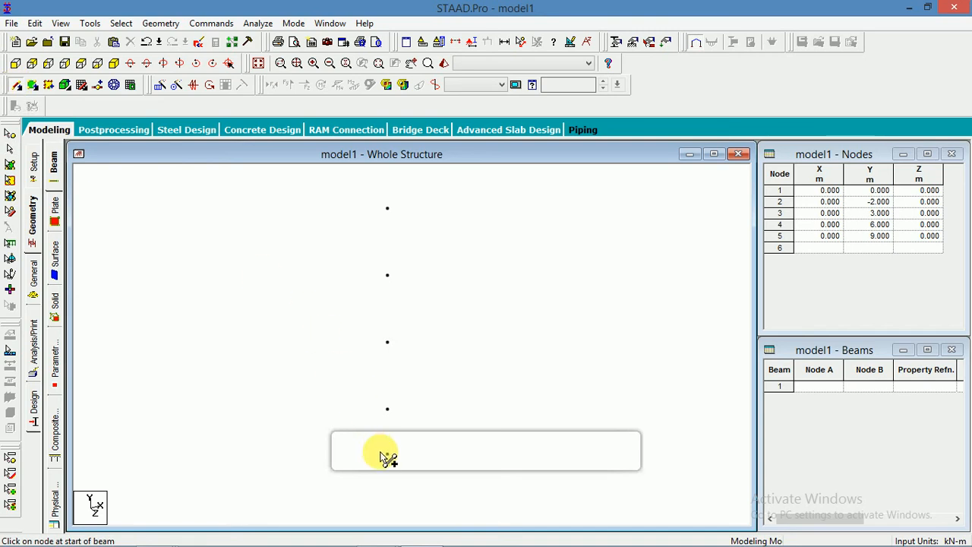
{"action": "left_click_drag", "start_coordinate": [389, 456], "coordinate": [388, 207]}
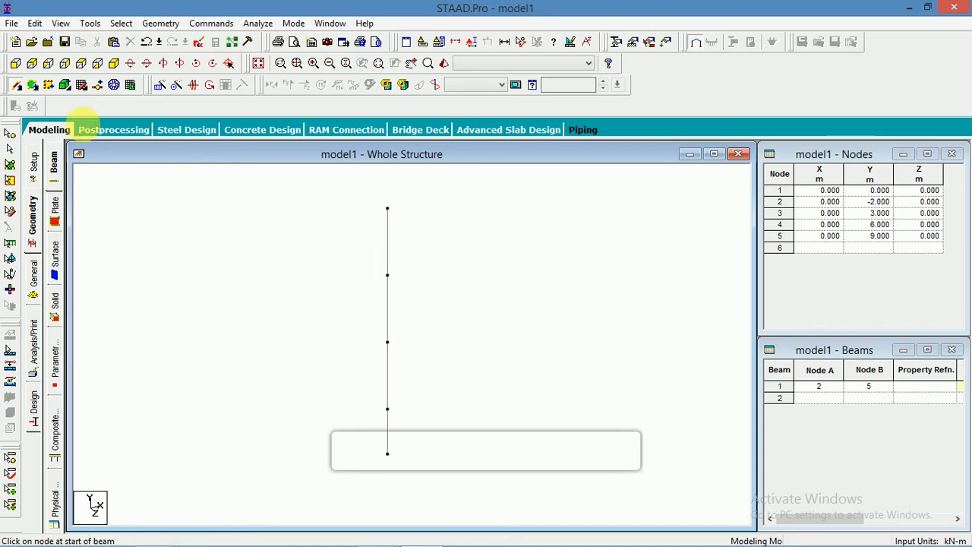
{"action": "left_click", "coordinate": [10, 149]}
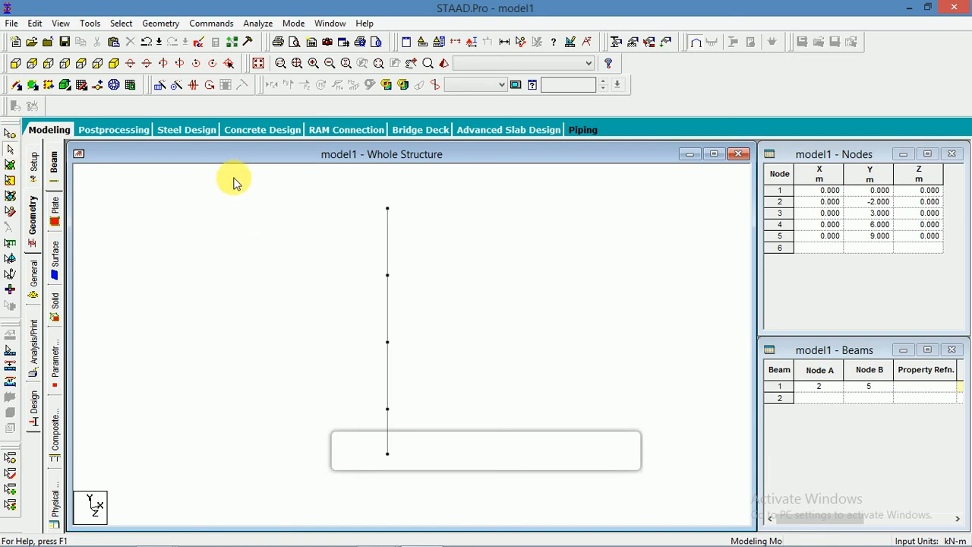
Select all five nodes and break the vertical beam at the selected nodes
{"action": "left_click", "coordinate": [11, 135]}
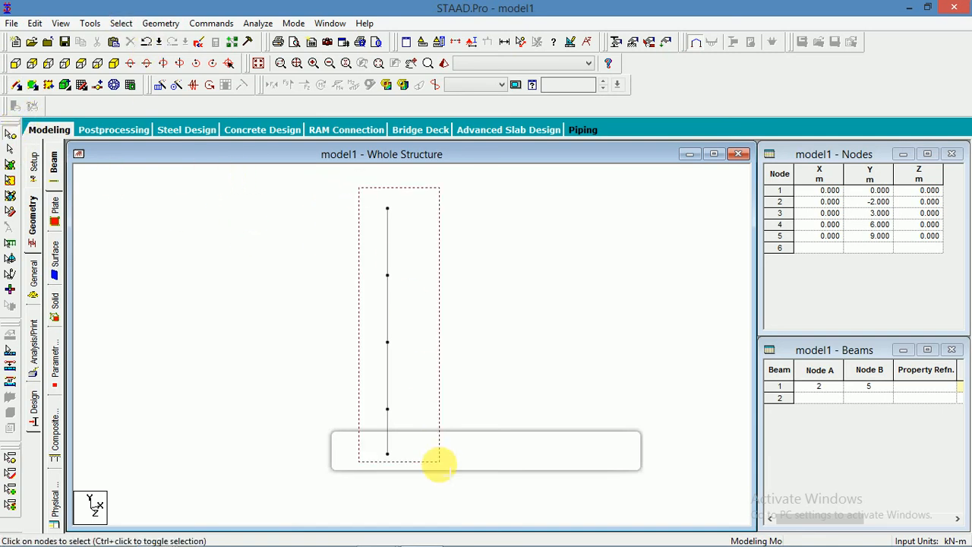
{"action": "left_click_drag", "start_coordinate": [435, 419], "coordinate": [443, 471]}
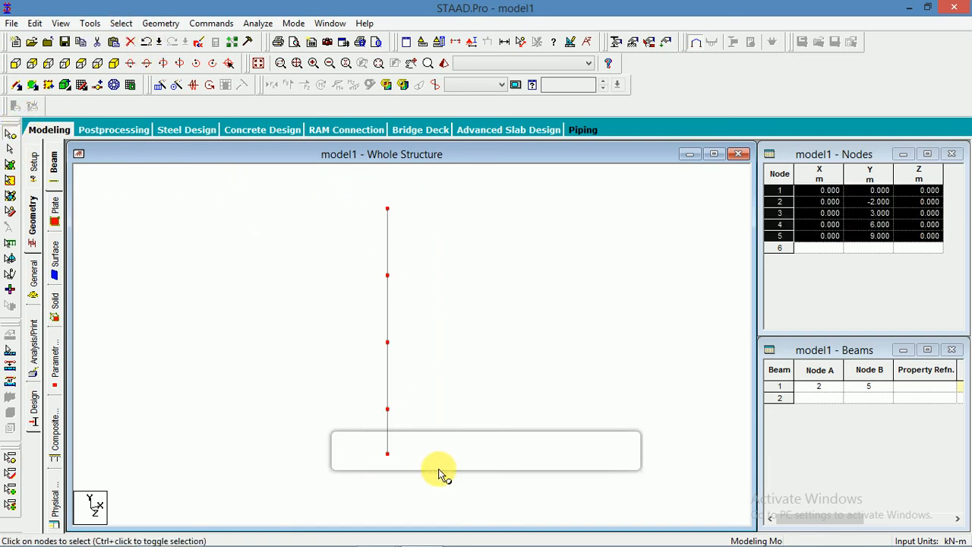
{"action": "left_click", "coordinate": [161, 25]}
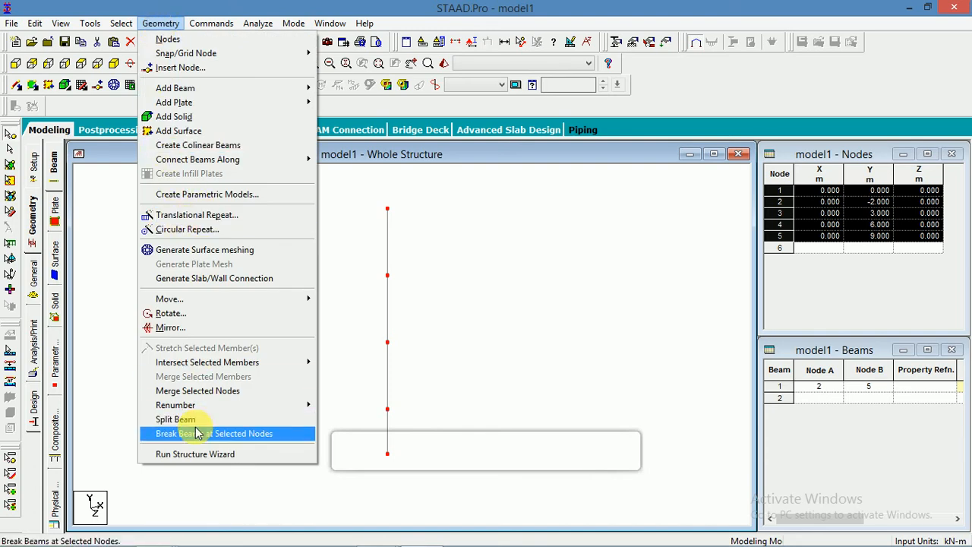
{"action": "left_click", "coordinate": [246, 434]}
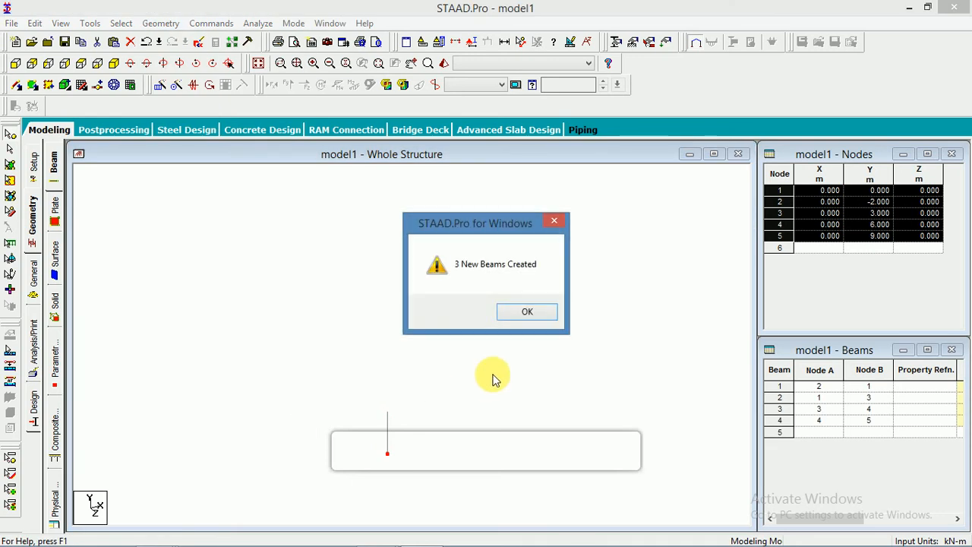
{"action": "left_click", "coordinate": [527, 313]}
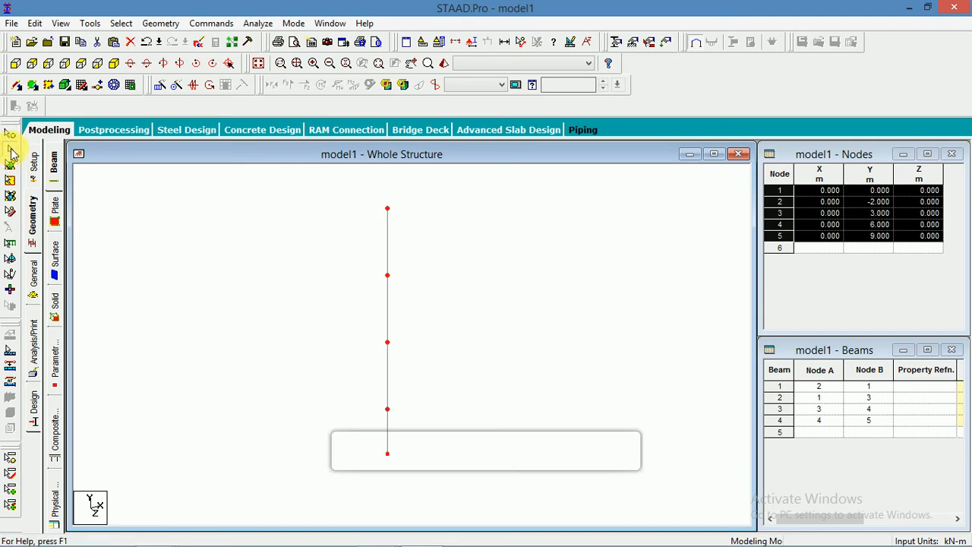
Copy all beams of the column line and paste them with a move of 3 m along X
{"action": "scroll", "coordinate": [451, 304], "scroll_direction": "down", "scroll_amount": 1}
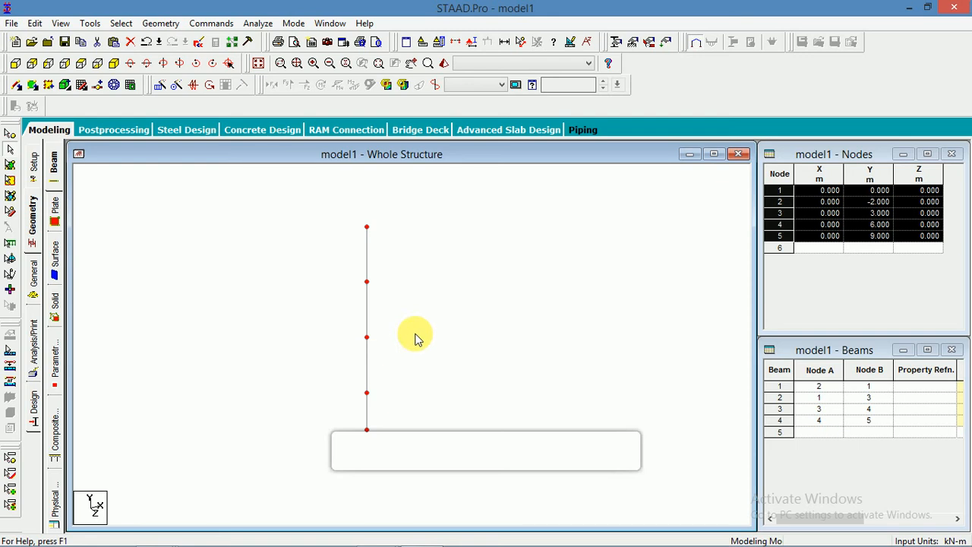
{"action": "key", "text": "ctrl+a"}
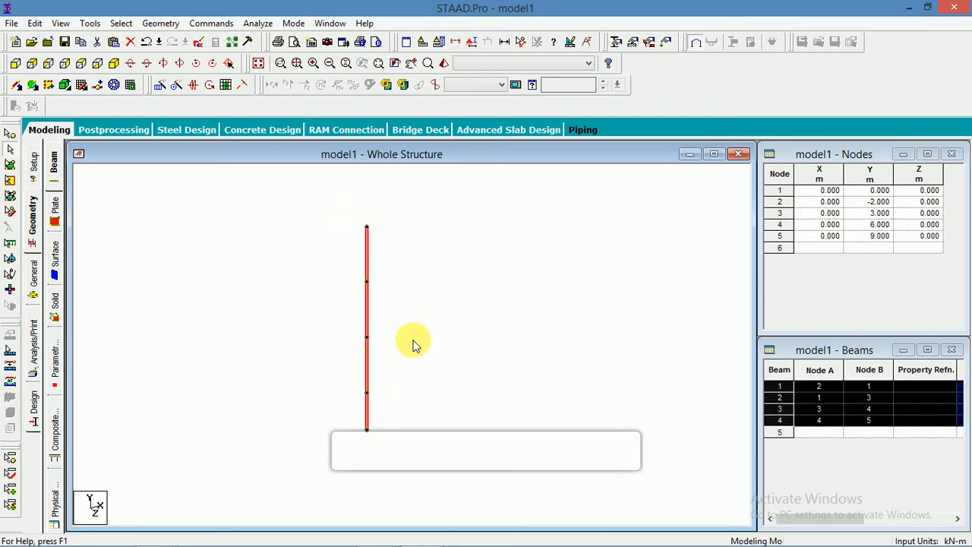
{"action": "key", "text": "ctrl+v"}
{"action": "left_click", "coordinate": [410, 288]}
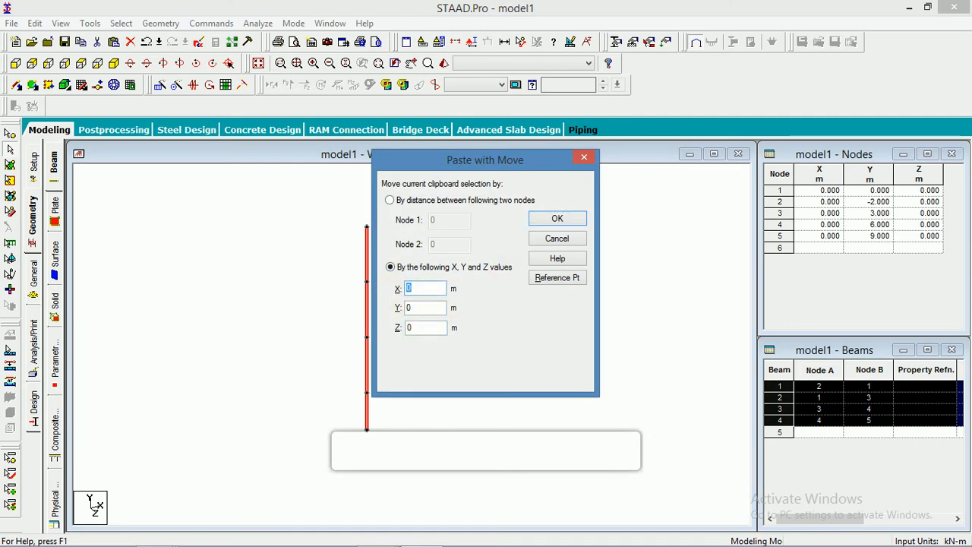
{"action": "left_click", "coordinate": [555, 221]}
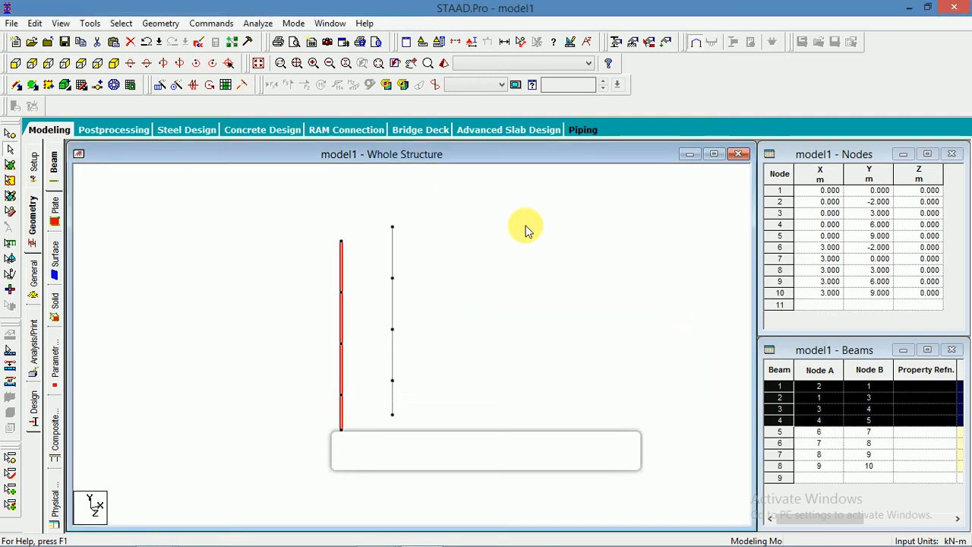
Paste two more copies of the column line, moved 6 m and 9 m along X
{"action": "key", "text": "ctrl+v"}
{"action": "double_click", "coordinate": [408, 289]}
{"action": "type", "text": "6"}
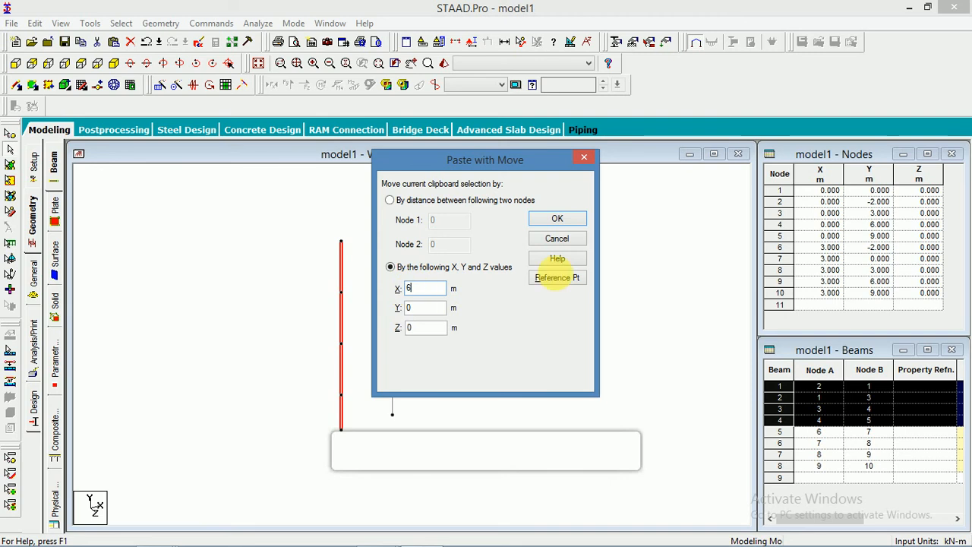
{"action": "left_click", "coordinate": [559, 222]}
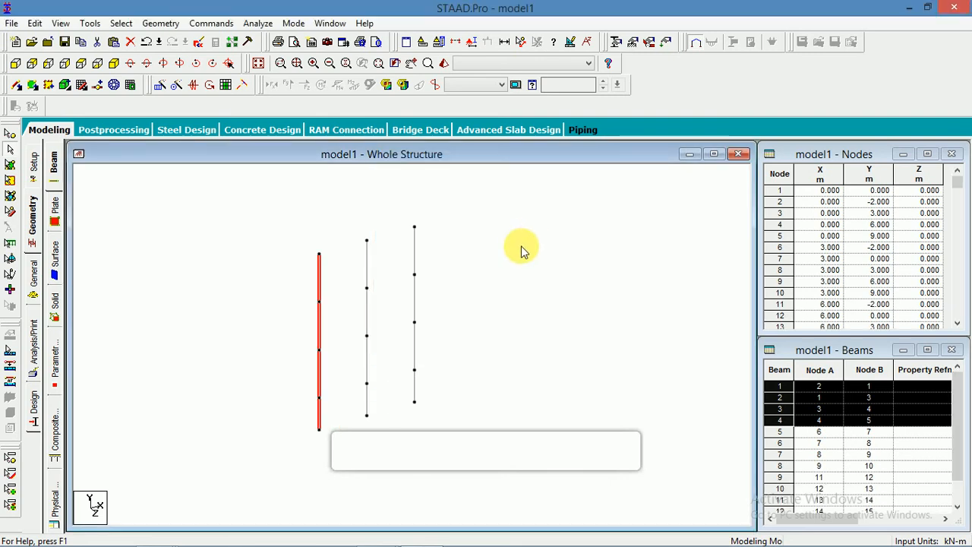
{"action": "key", "text": "ctrl+v"}
{"action": "double_click", "coordinate": [408, 289]}
{"action": "type", "text": "9"}
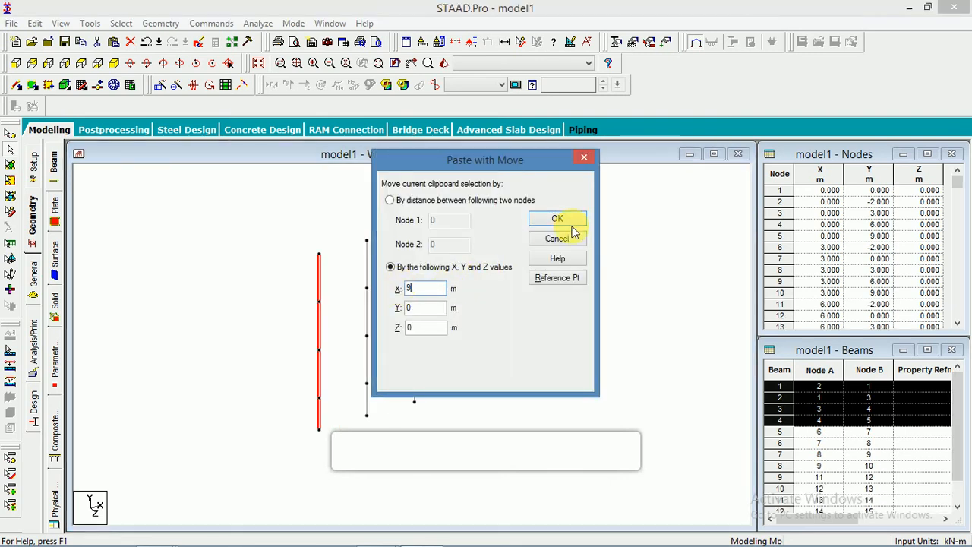
{"action": "left_click", "coordinate": [566, 219]}
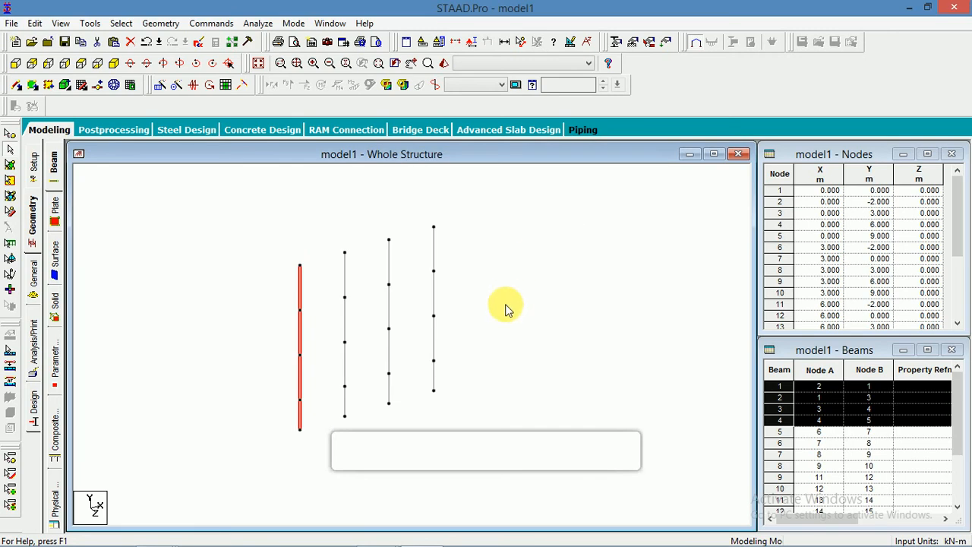
Select all four column lines, copy them and paste the copy with a move of 3 m along Z
{"action": "left_click", "coordinate": [459, 341]}
{"action": "left_click_drag", "start_coordinate": [331, 275], "coordinate": [453, 387]}
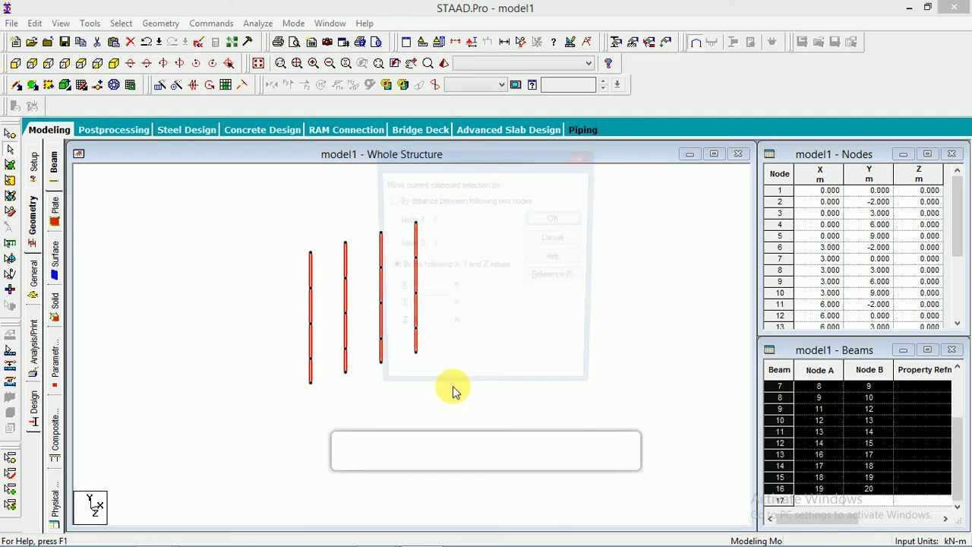
{"action": "key", "text": "ctrl+c"}
{"action": "key", "text": "ctrl+v"}
{"action": "left_click_drag", "start_coordinate": [485, 162], "coordinate": [542, 149]}
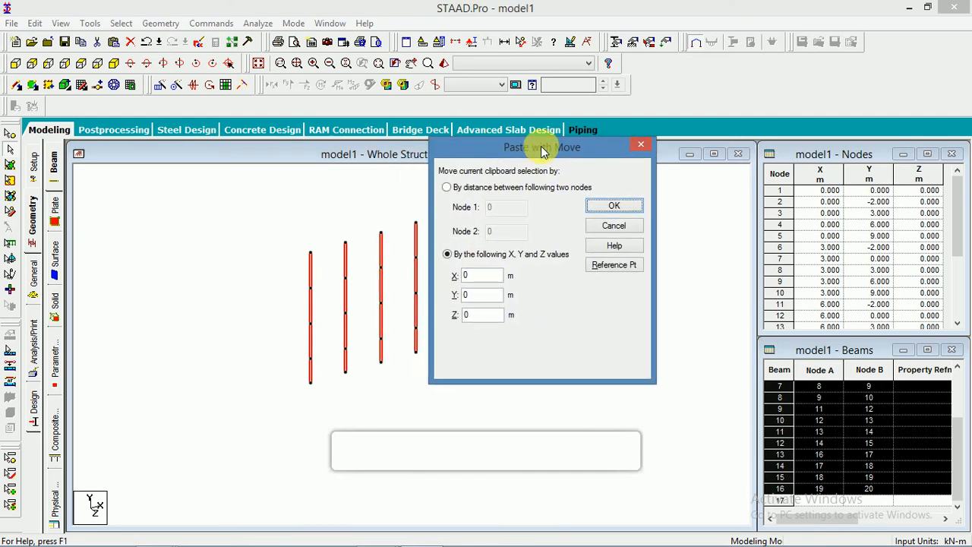
{"action": "double_click", "coordinate": [466, 316]}
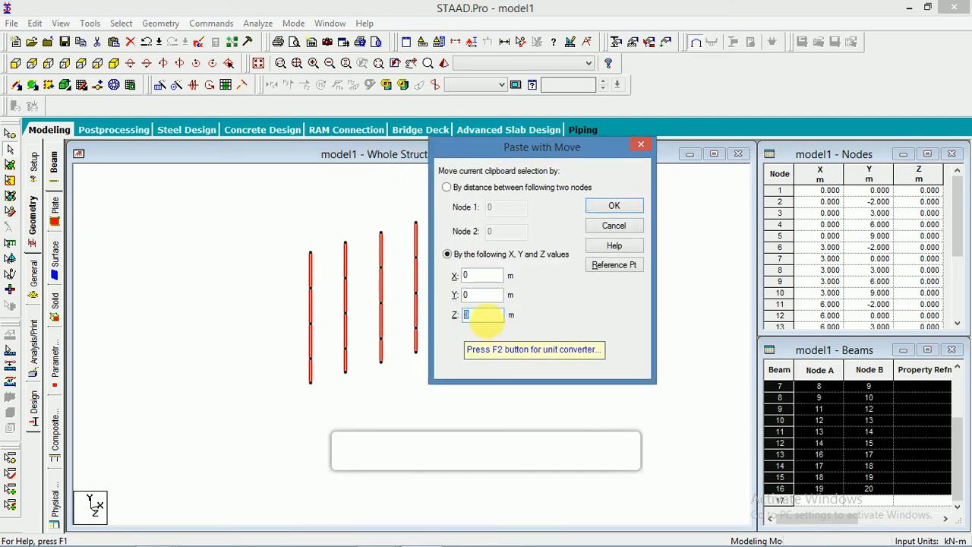
{"action": "type", "text": "3"}
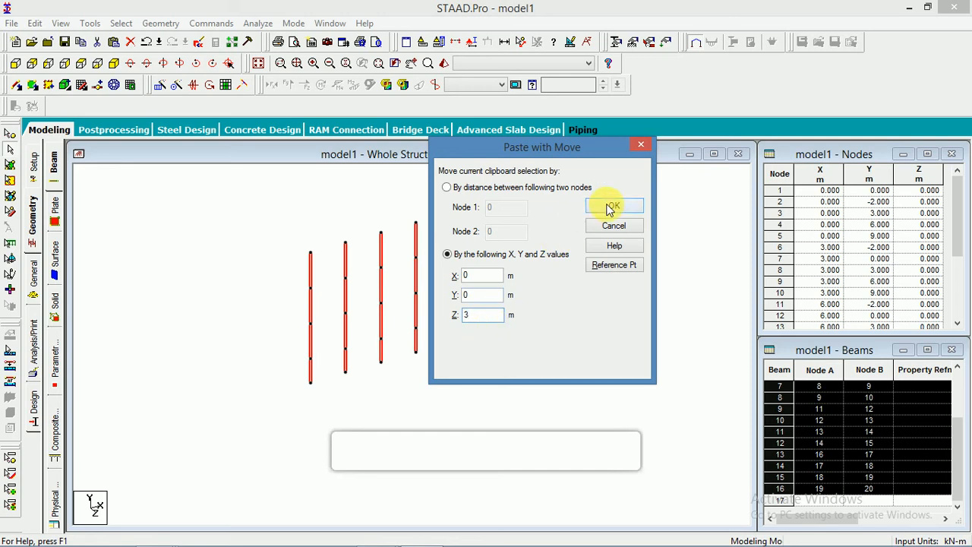
{"action": "left_click", "coordinate": [614, 206]}
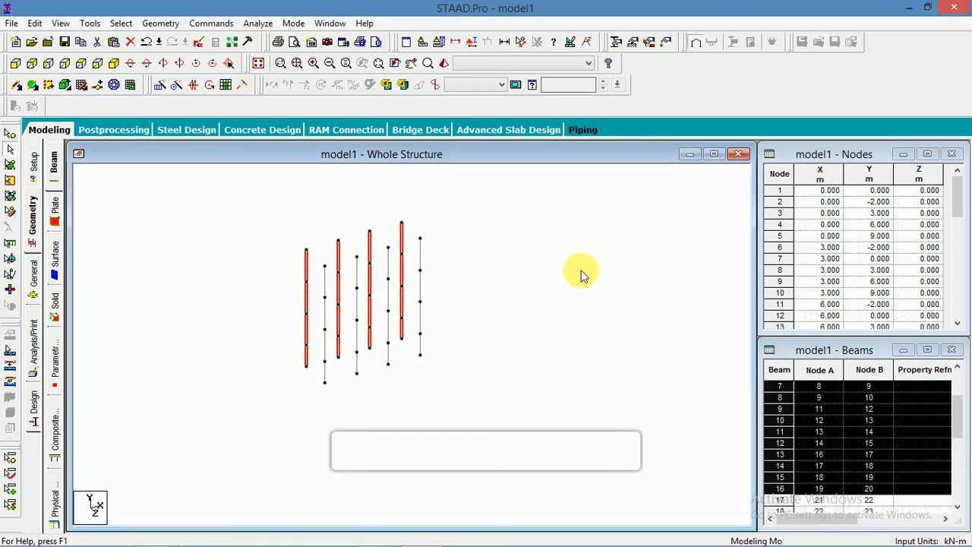
Paste two more copies of the four column lines, moved 6 m and 9 m along Z, and clear the selection
{"action": "key", "text": "ctrl+v"}
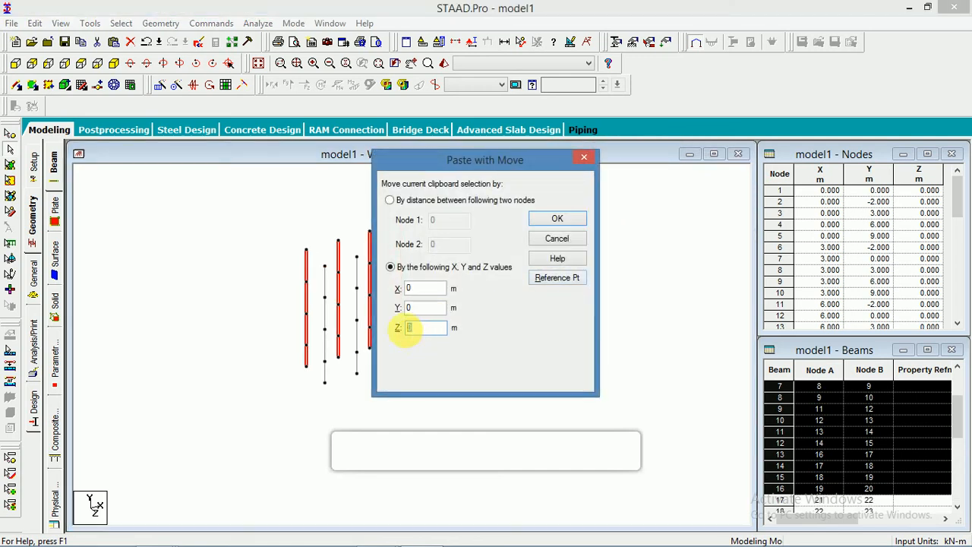
{"action": "type", "text": "6"}
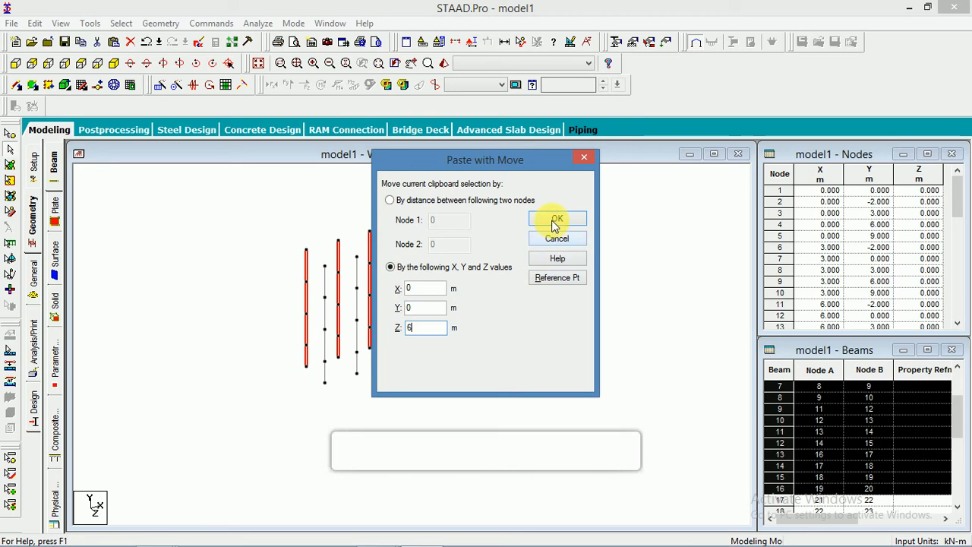
{"action": "left_click", "coordinate": [554, 221]}
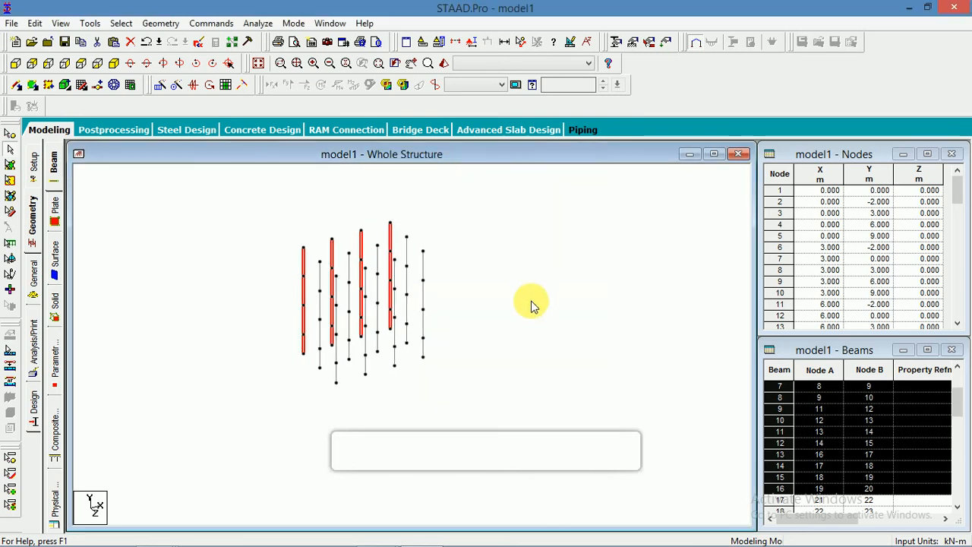
{"action": "key", "text": "ctrl+v"}
{"action": "left_click", "coordinate": [411, 328]}
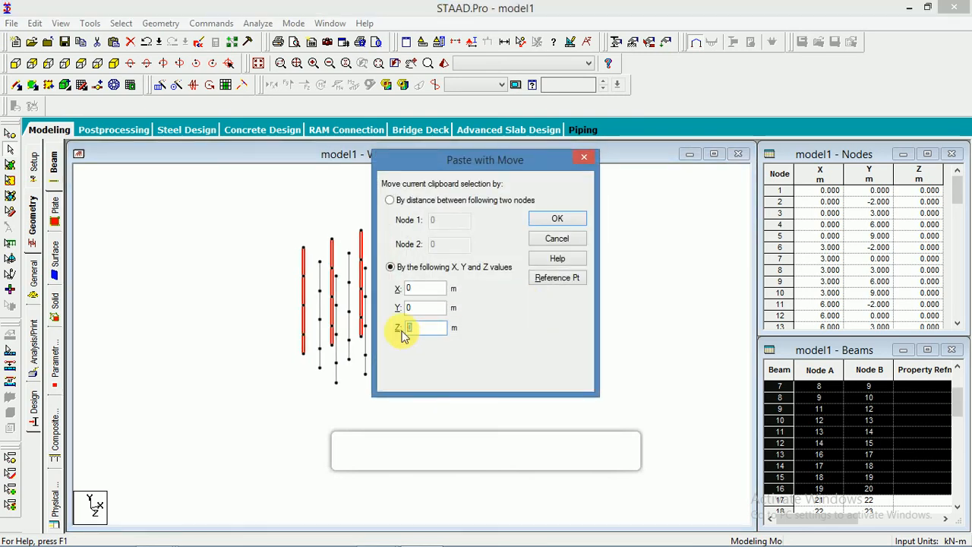
{"action": "type", "text": "9"}
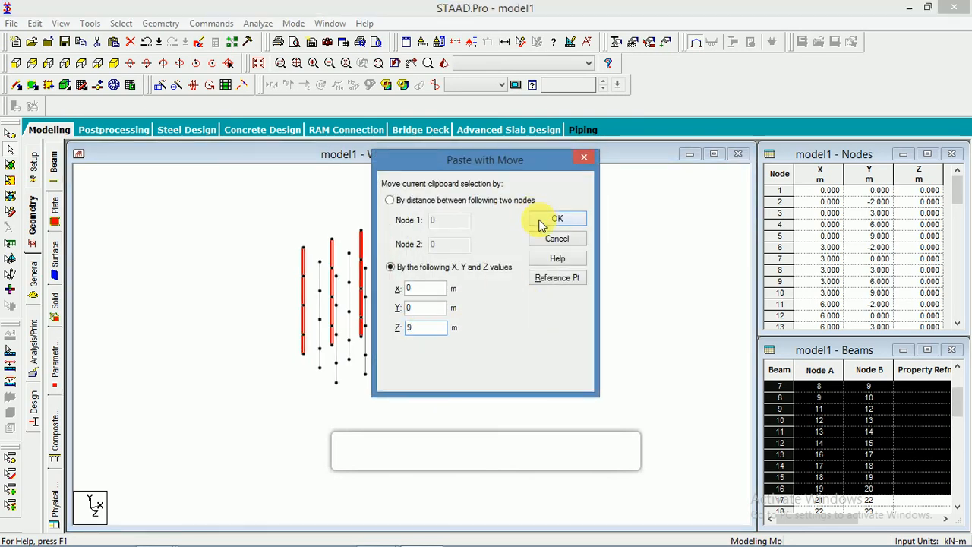
{"action": "left_click", "coordinate": [540, 220]}
{"action": "left_click", "coordinate": [534, 325]}
Examine the column grid in the isometric, front, back and top views
{"action": "middle_click_drag", "start_coordinate": [469, 302], "coordinate": [584, 325]}
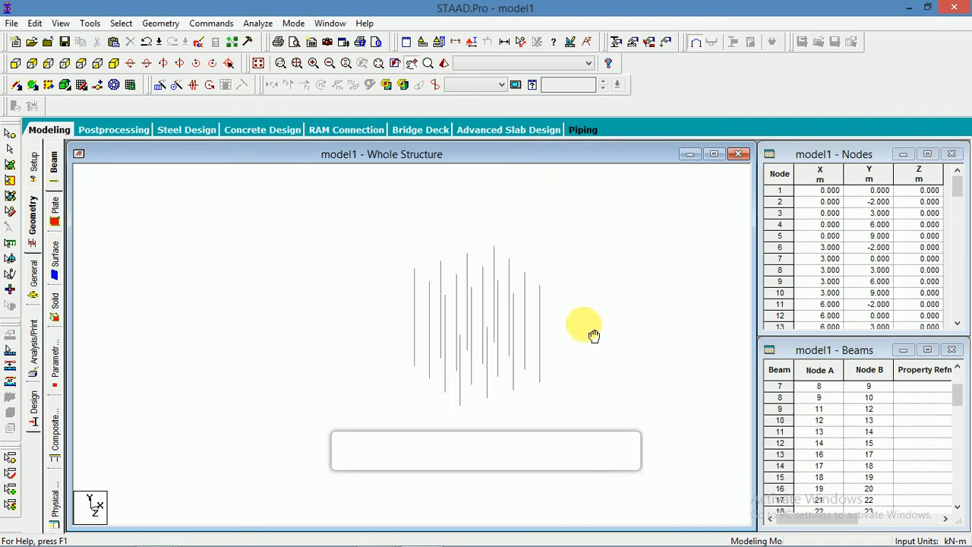
{"action": "scroll", "coordinate": [568, 315], "scroll_direction": "up", "scroll_amount": 2}
{"action": "middle_click_drag", "start_coordinate": [447, 299], "coordinate": [300, 282]}
{"action": "middle_click_drag", "start_coordinate": [287, 279], "coordinate": [263, 288]}
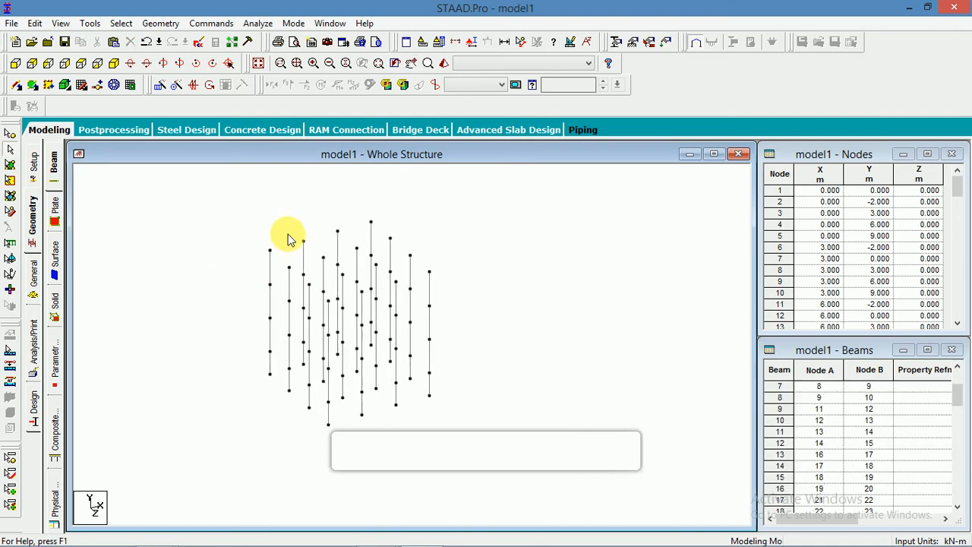
{"action": "middle_click_drag", "start_coordinate": [327, 366], "coordinate": [370, 323]}
{"action": "middle_click_drag", "start_coordinate": [267, 275], "coordinate": [251, 330]}
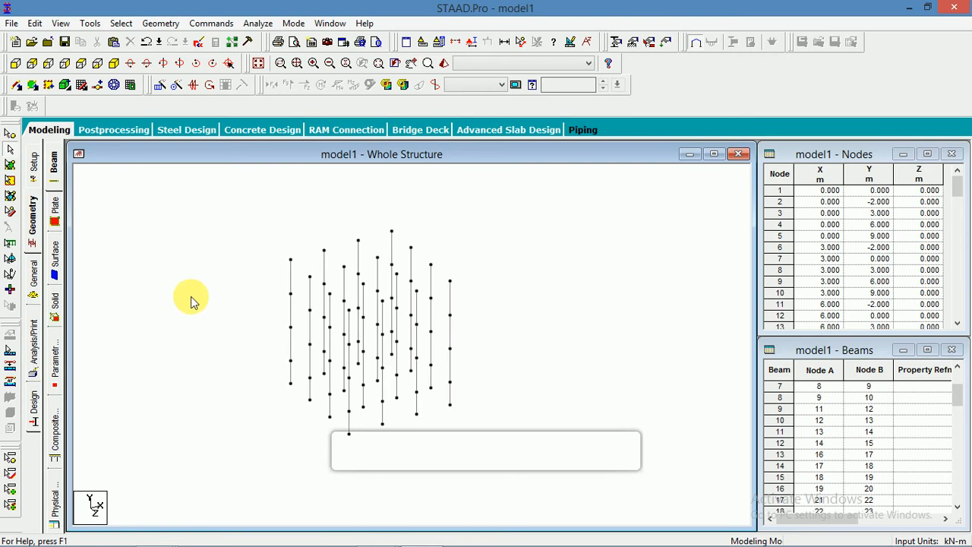
{"action": "left_click", "coordinate": [16, 65]}
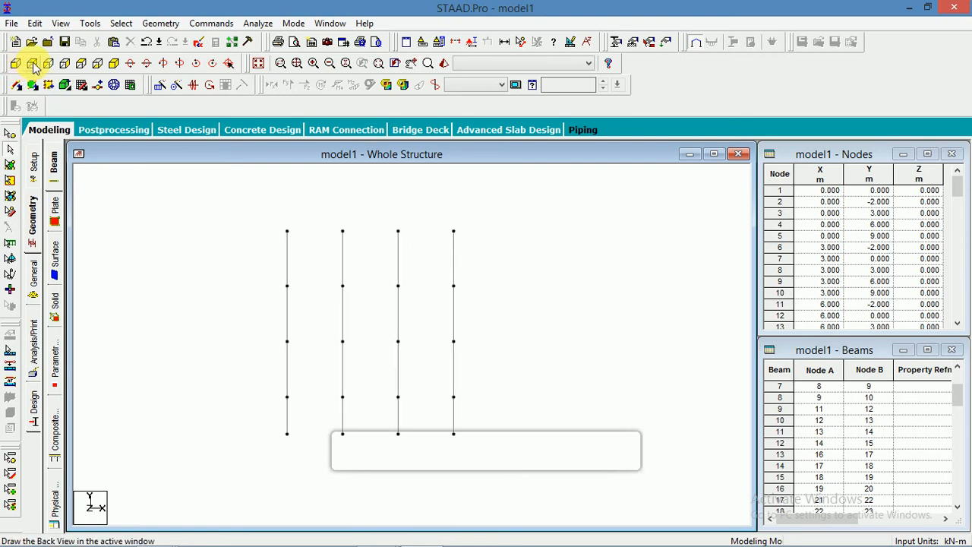
{"action": "left_click", "coordinate": [33, 66]}
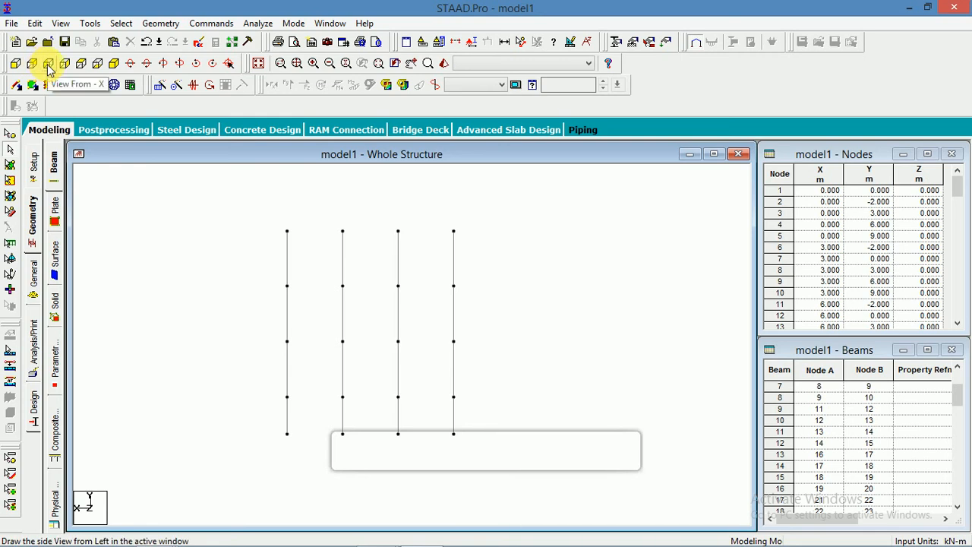
{"action": "left_click", "coordinate": [81, 64]}
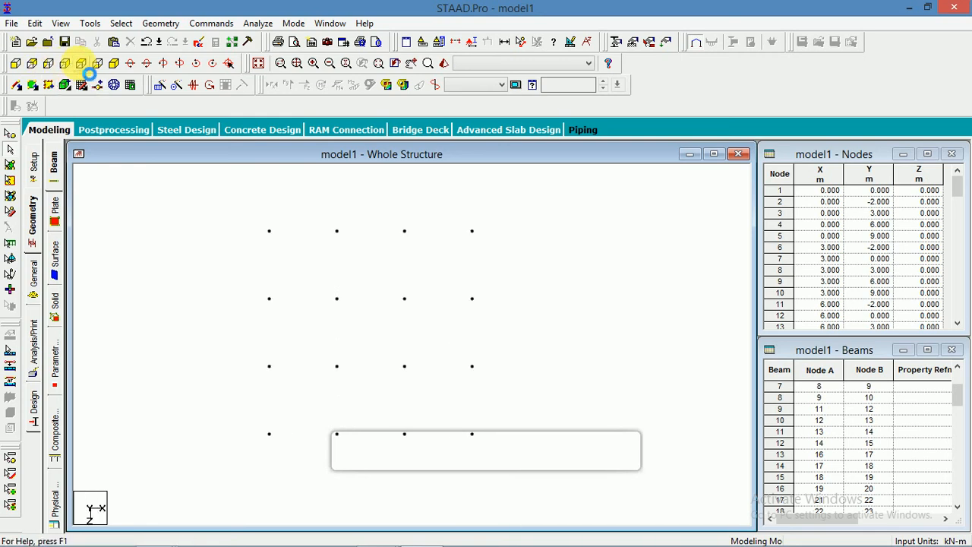
In the front view, select all nodes at the Y = 0 level and display only the selected objects
{"action": "left_click", "coordinate": [16, 64]}
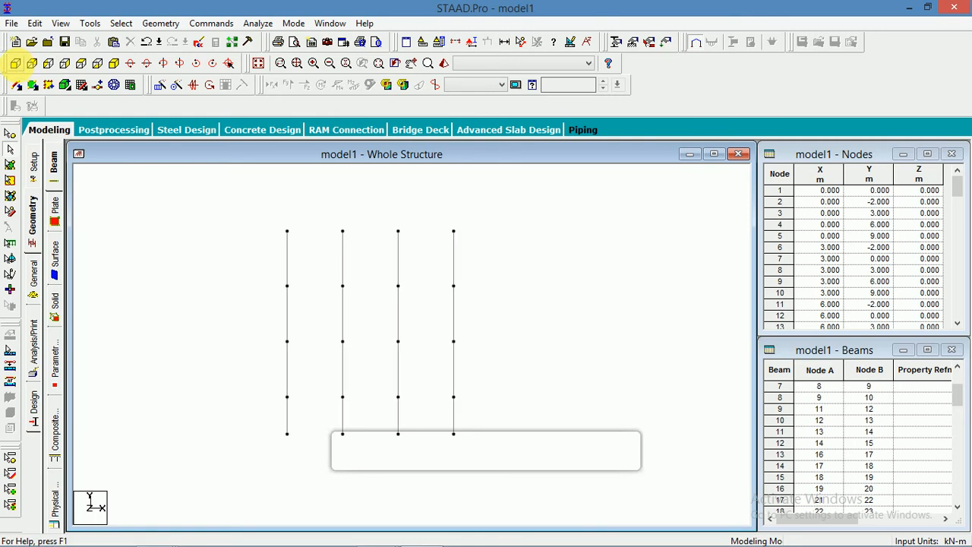
{"action": "middle_click_drag", "start_coordinate": [262, 325], "coordinate": [236, 281]}
{"action": "scroll", "coordinate": [236, 282], "scroll_direction": "down", "scroll_amount": 2}
{"action": "middle_click_drag", "start_coordinate": [226, 327], "coordinate": [220, 346]}
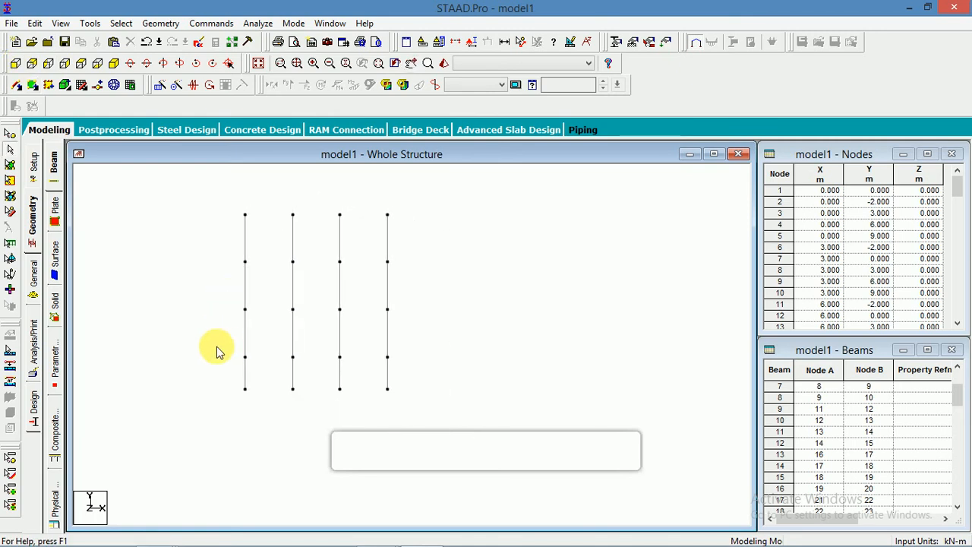
{"action": "left_click_drag", "start_coordinate": [219, 344], "coordinate": [406, 363]}
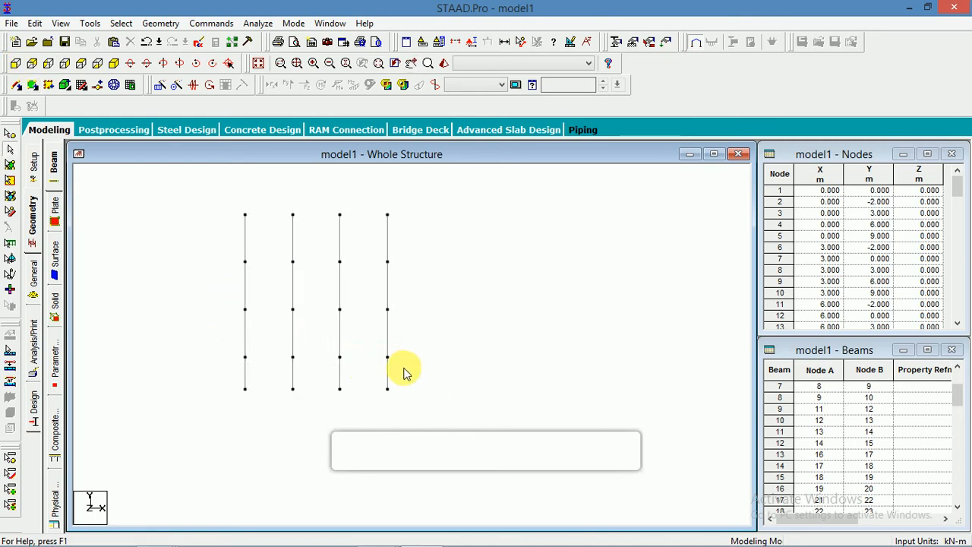
{"action": "left_click", "coordinate": [12, 149]}
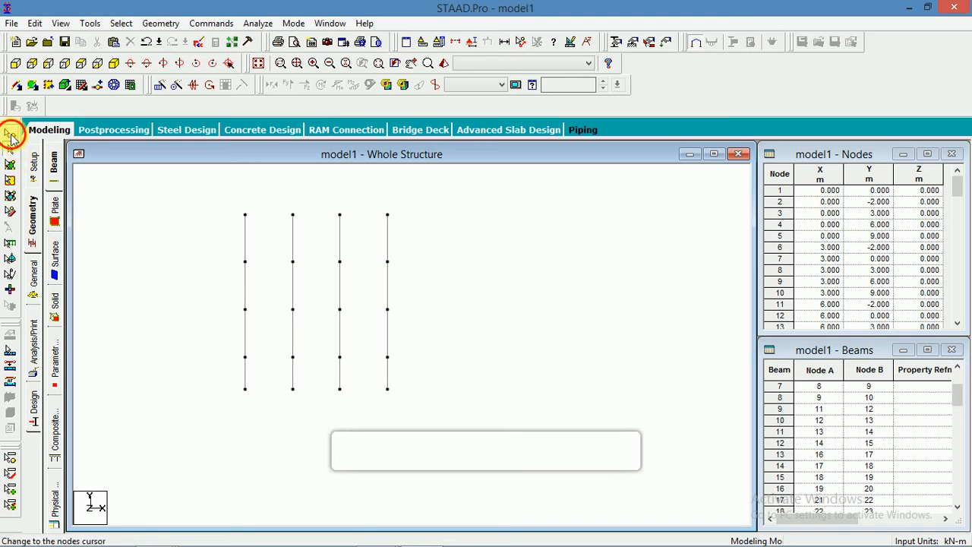
{"action": "left_click_drag", "start_coordinate": [230, 349], "coordinate": [418, 370]}
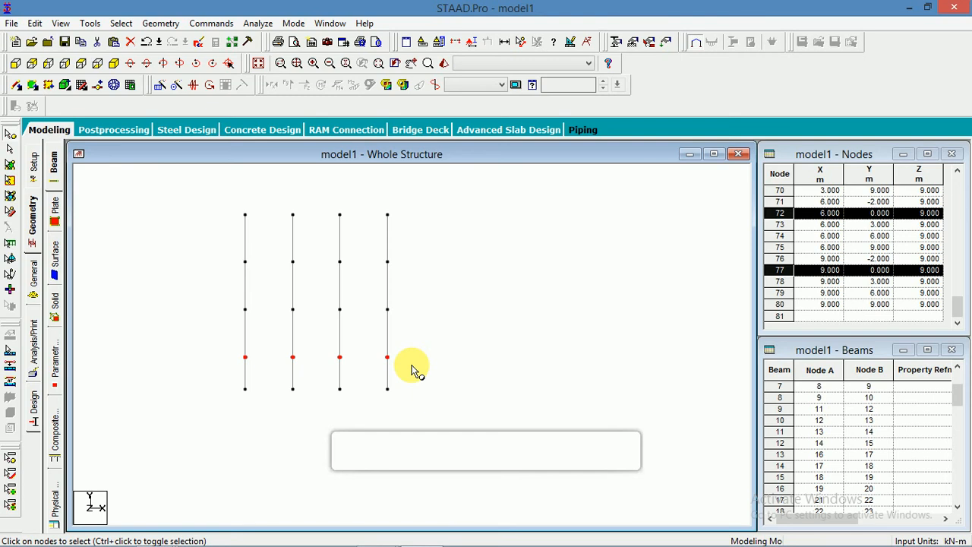
{"action": "left_click", "coordinate": [61, 23]}
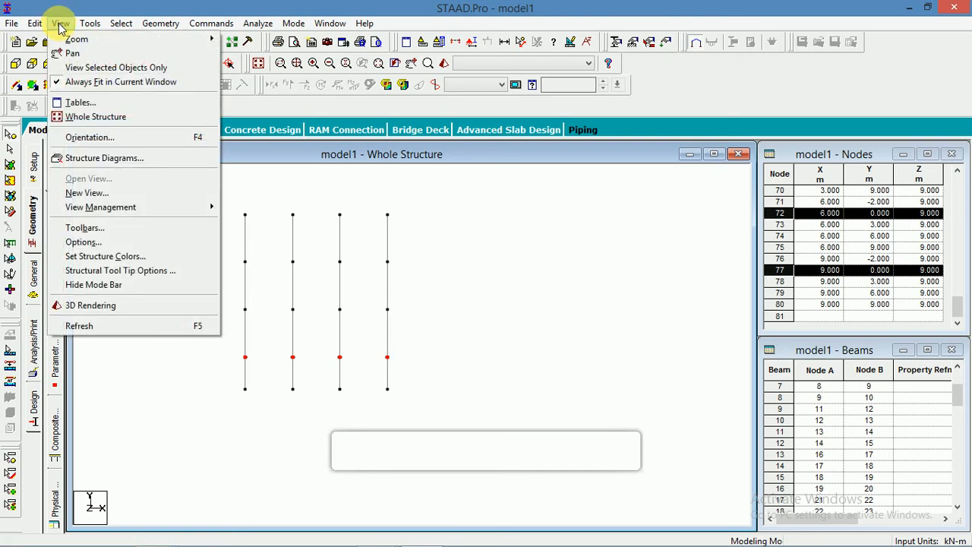
{"action": "left_click", "coordinate": [99, 69]}
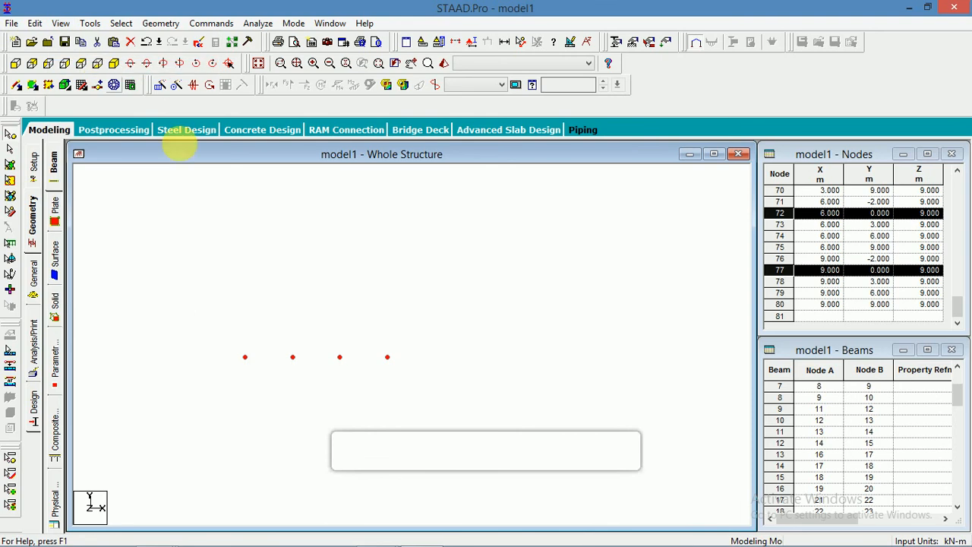
In the isometric view, draw full-length beams through the Y = 0 nodes, four along Z and four along X
{"action": "left_click", "coordinate": [113, 63]}
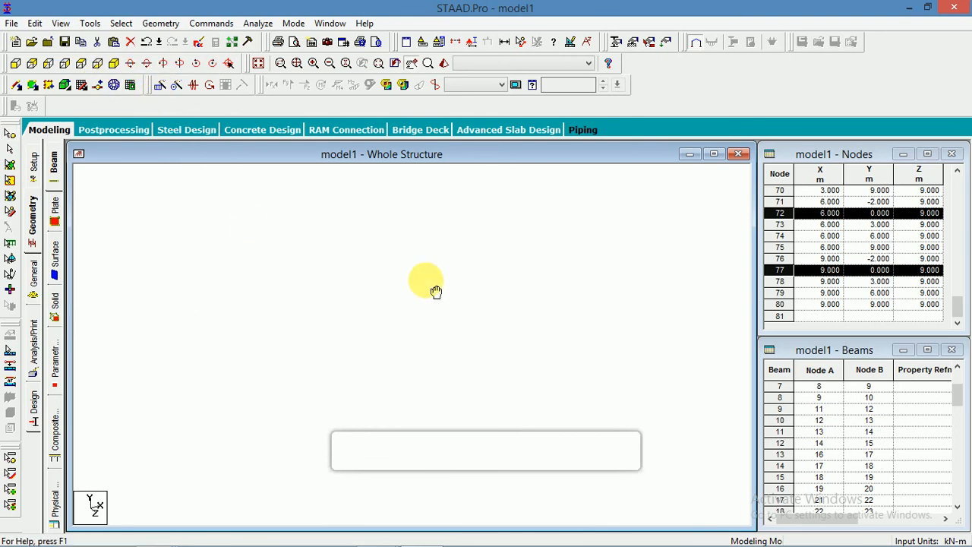
{"action": "left_click", "coordinate": [10, 129]}
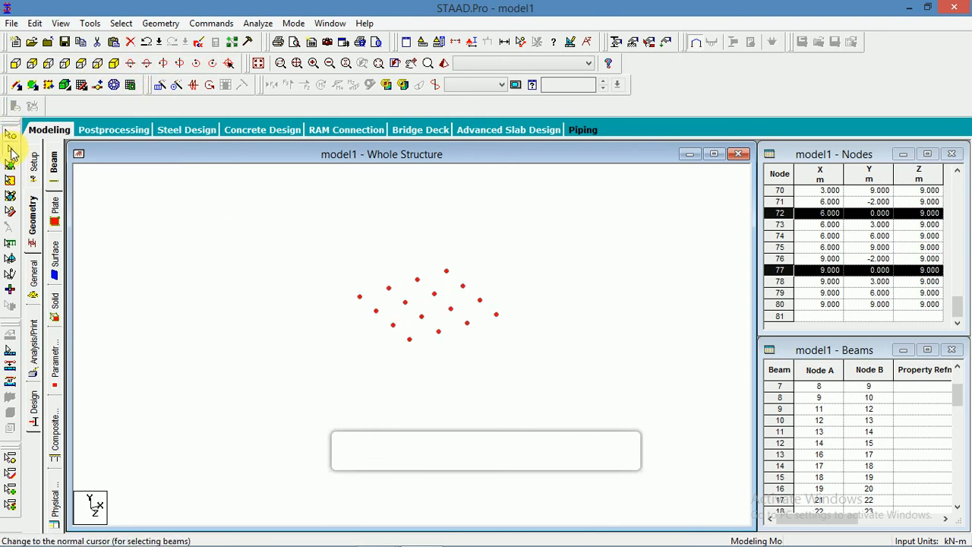
{"action": "left_click", "coordinate": [16, 87]}
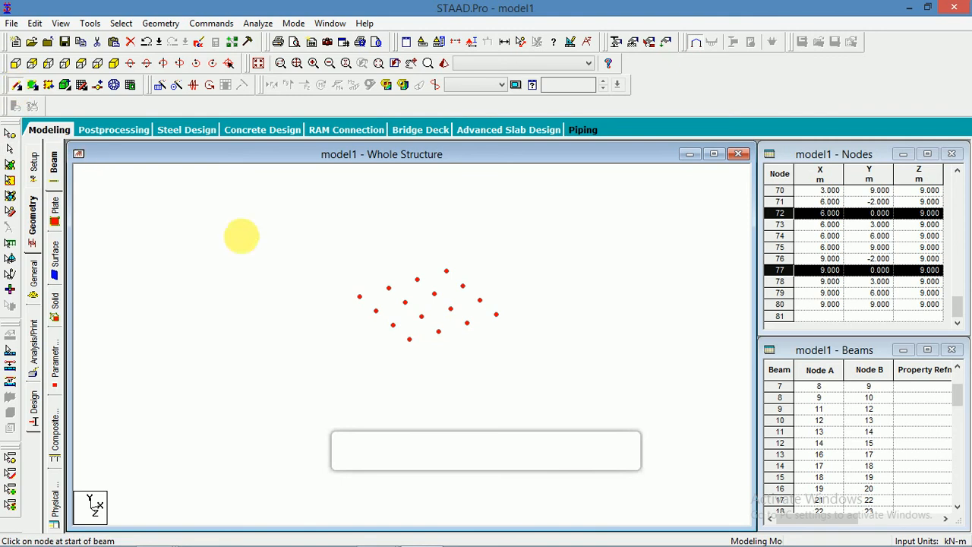
{"action": "left_click_drag", "start_coordinate": [361, 299], "coordinate": [409, 340]}
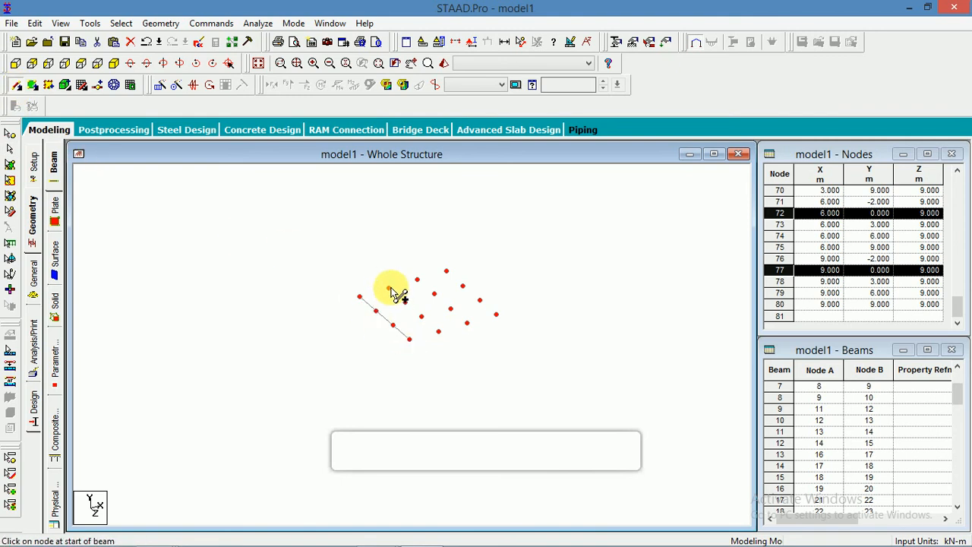
{"action": "left_click_drag", "start_coordinate": [389, 288], "coordinate": [439, 331]}
{"action": "left_click_drag", "start_coordinate": [417, 280], "coordinate": [467, 323]}
{"action": "left_click_drag", "start_coordinate": [447, 271], "coordinate": [496, 314]}
{"action": "left_click_drag", "start_coordinate": [361, 297], "coordinate": [447, 272]}
{"action": "left_click_drag", "start_coordinate": [377, 312], "coordinate": [480, 301]}
{"action": "left_click_drag", "start_coordinate": [410, 339], "coordinate": [496, 313]}
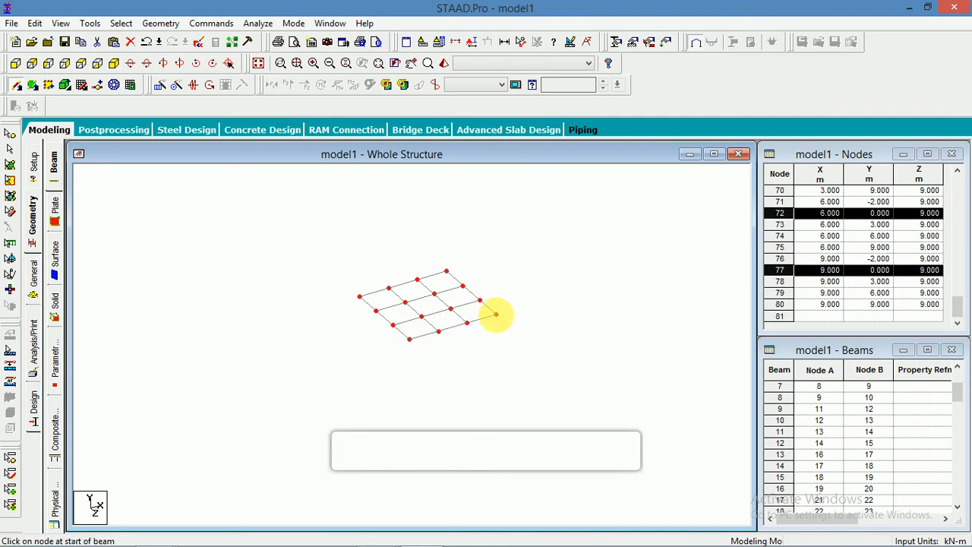
Select all Y = 0 nodes, break the grid beams at them, and display the whole structure again
{"action": "left_click", "coordinate": [10, 152]}
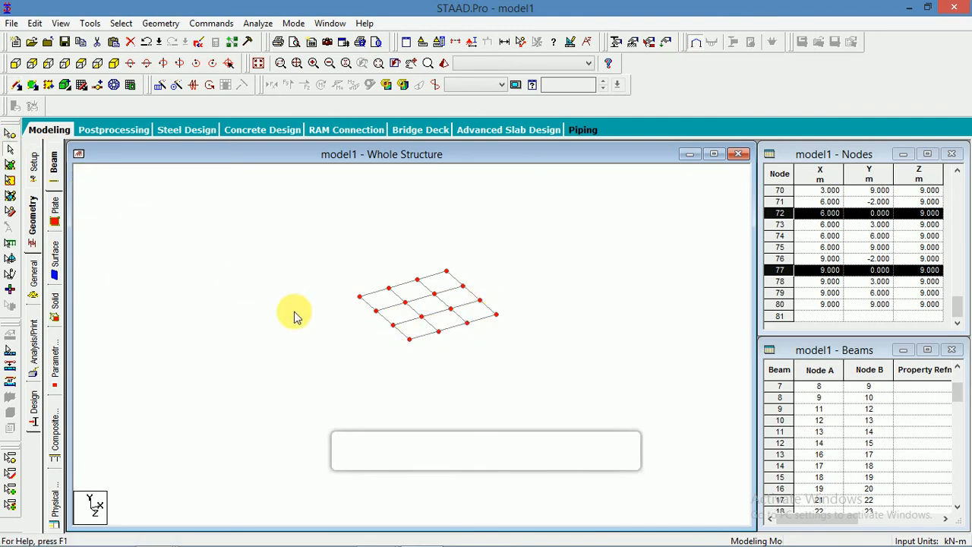
{"action": "middle_click_drag", "start_coordinate": [416, 280], "coordinate": [334, 264]}
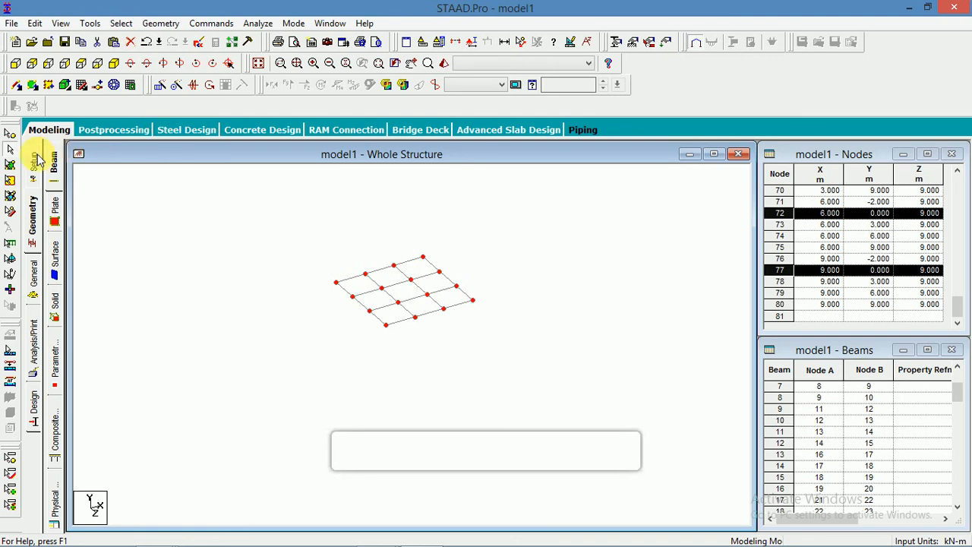
{"action": "left_click", "coordinate": [9, 134]}
{"action": "left_click_drag", "start_coordinate": [288, 223], "coordinate": [501, 339]}
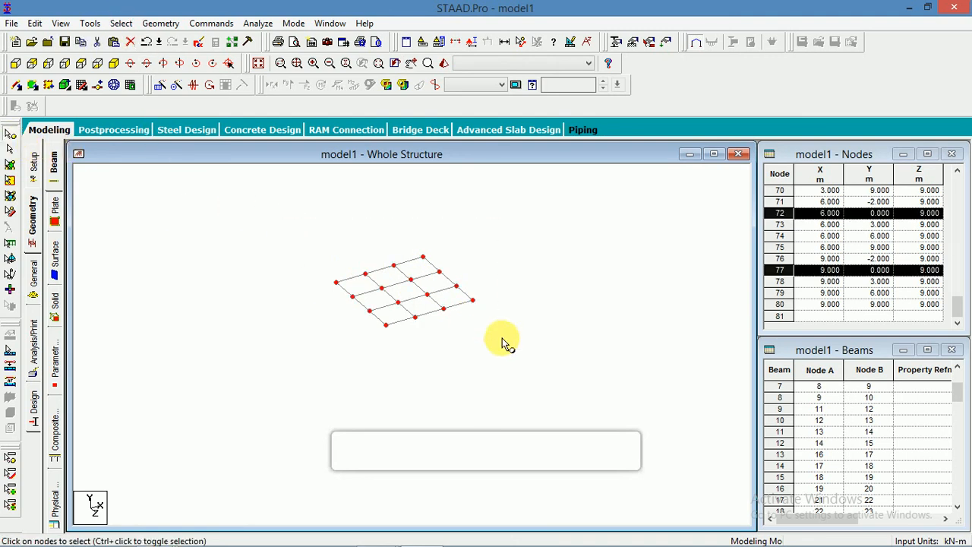
{"action": "left_click", "coordinate": [160, 24]}
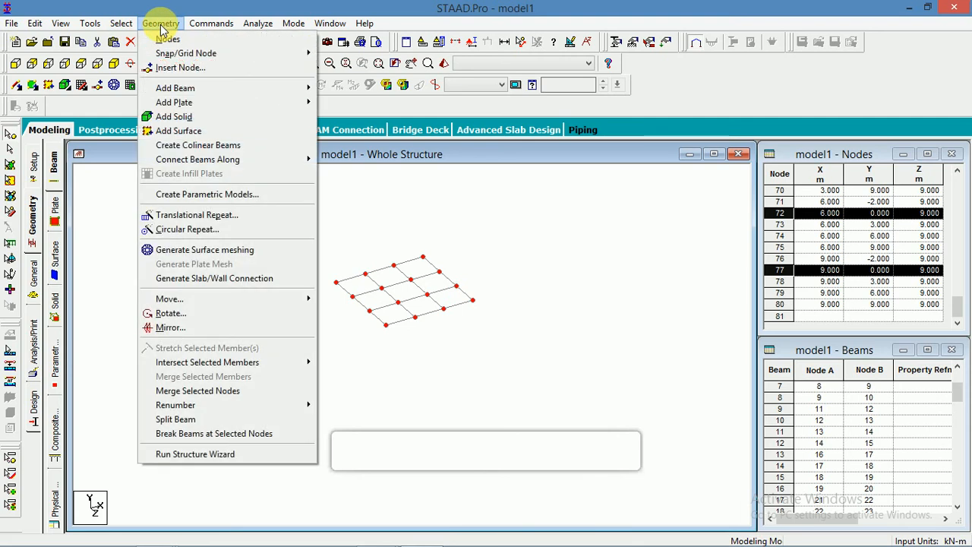
{"action": "left_click", "coordinate": [226, 439]}
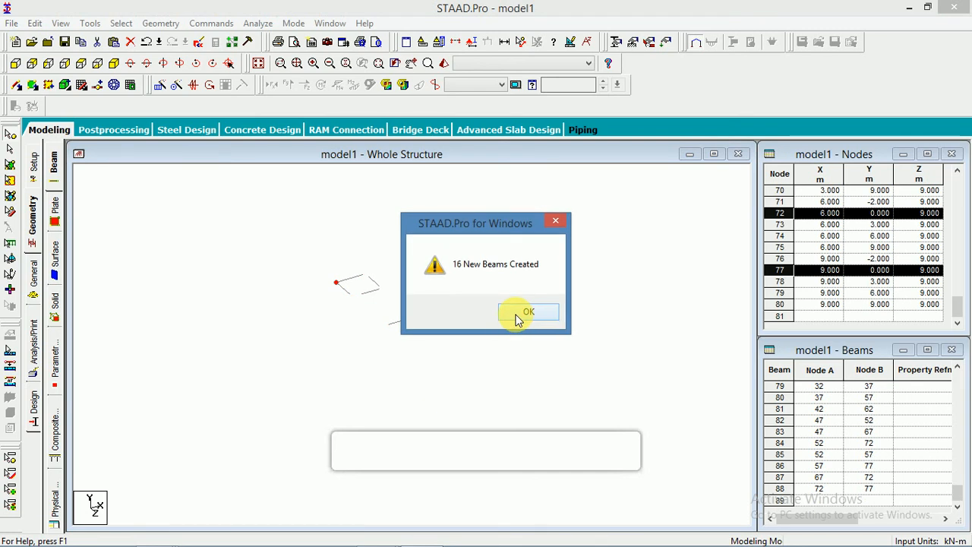
{"action": "left_click", "coordinate": [524, 314]}
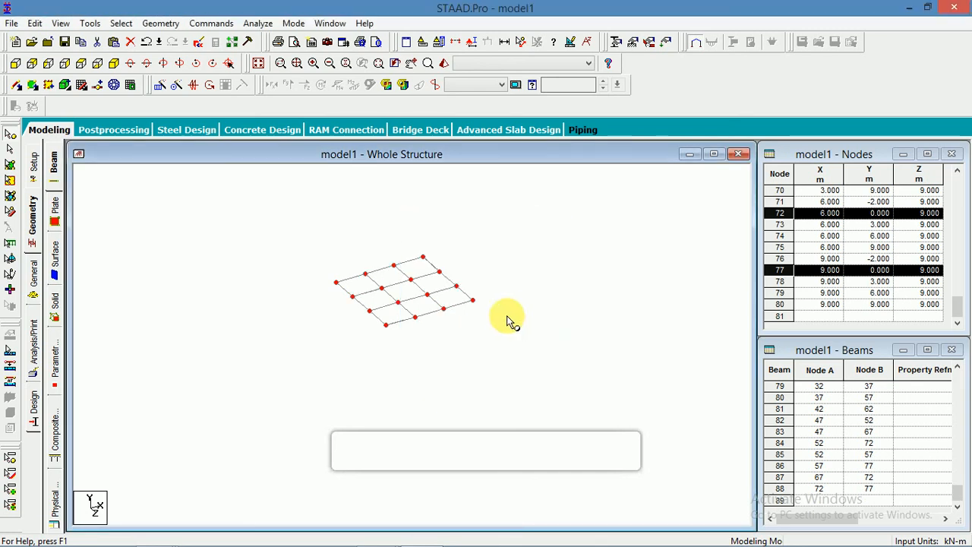
{"action": "left_click", "coordinate": [258, 65]}
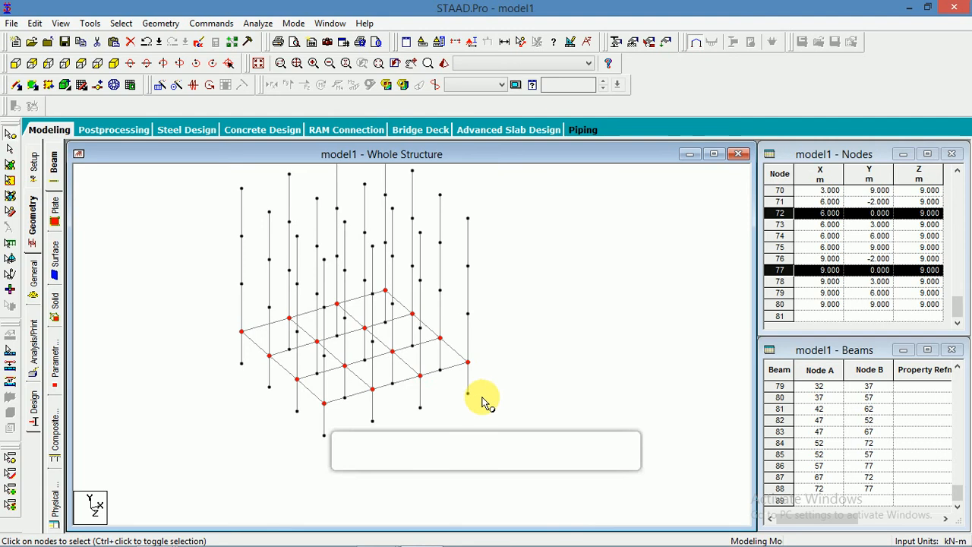
Examine the beam grid at the Y = 0 level by zooming and rotating the frame to different angles
{"action": "scroll", "coordinate": [486, 365], "scroll_direction": "up", "scroll_amount": 3}
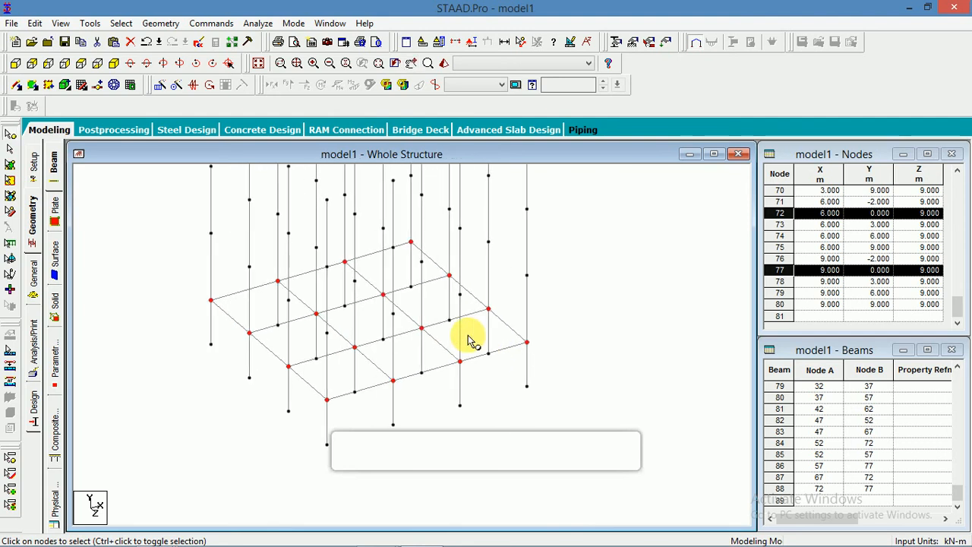
{"action": "middle_click_drag", "start_coordinate": [463, 343], "coordinate": [461, 309]}
{"action": "key", "text": "Up"}
{"action": "key", "text": "Up"}
{"action": "key", "text": "Up"}
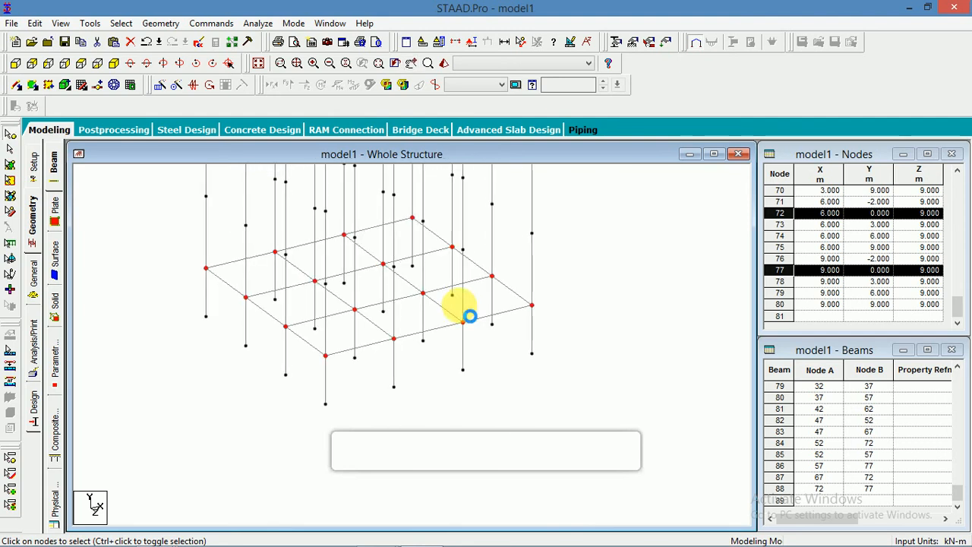
{"action": "key", "text": "Down"}
{"action": "key", "text": "Down"}
{"action": "key", "text": "Down"}
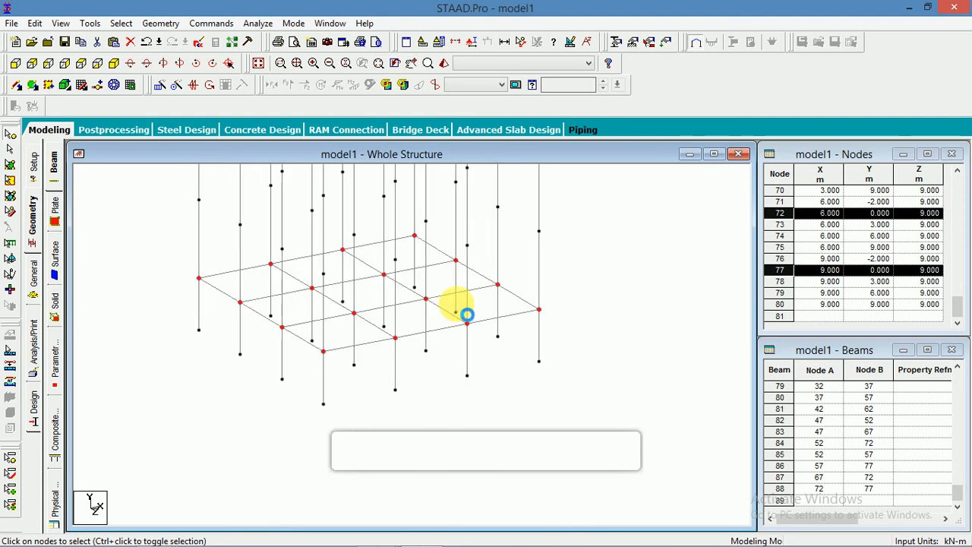
{"action": "key", "text": "Up"}
{"action": "key", "text": "Up"}
{"action": "key", "text": "Up"}
{"action": "key", "text": "Up"}
{"action": "key", "text": "Left"}
{"action": "key", "text": "Left"}
{"action": "key", "text": "Left"}
{"action": "key", "text": "Left"}
{"action": "key", "text": "Left"}
{"action": "key", "text": "Right"}
{"action": "key", "text": "Right"}
{"action": "key", "text": "Right"}
{"action": "key", "text": "Right"}
{"action": "key", "text": "Right"}
{"action": "key", "text": "Right"}
{"action": "key", "text": "Right"}
{"action": "key", "text": "Right"}
{"action": "key", "text": "Up"}
{"action": "key", "text": "Up"}
{"action": "key", "text": "Up"}
{"action": "key", "text": "Down"}
{"action": "key", "text": "Down"}
{"action": "key", "text": "Down"}
{"action": "key", "text": "Down"}
{"action": "key", "text": "Down"}
{"action": "key", "text": "Down"}
{"action": "key", "text": "Down"}
{"action": "scroll", "coordinate": [444, 302], "scroll_direction": "down", "scroll_amount": 5}
{"action": "left_click", "coordinate": [433, 290], "text": "ctrl"}
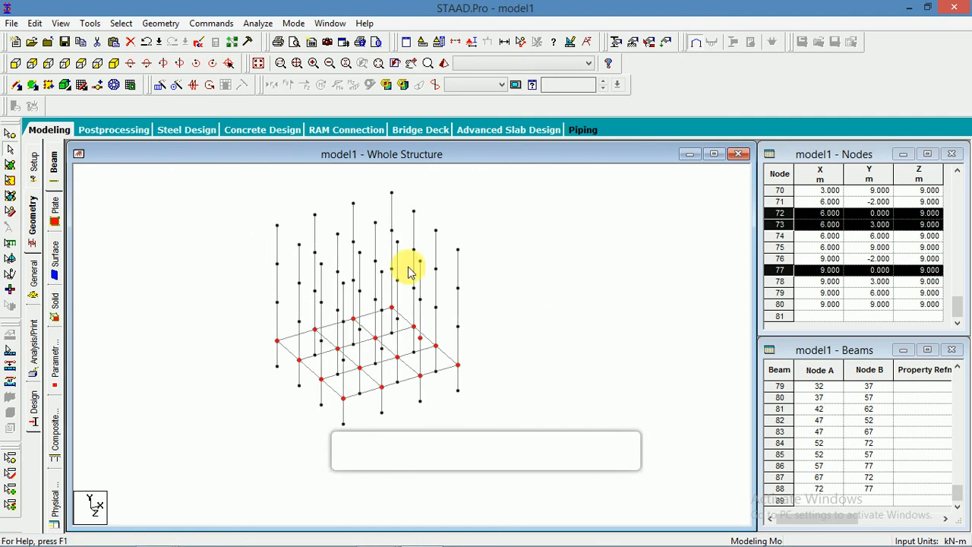
In the front view, select all beams at the Y = 0 level
{"action": "left_click", "coordinate": [16, 63]}
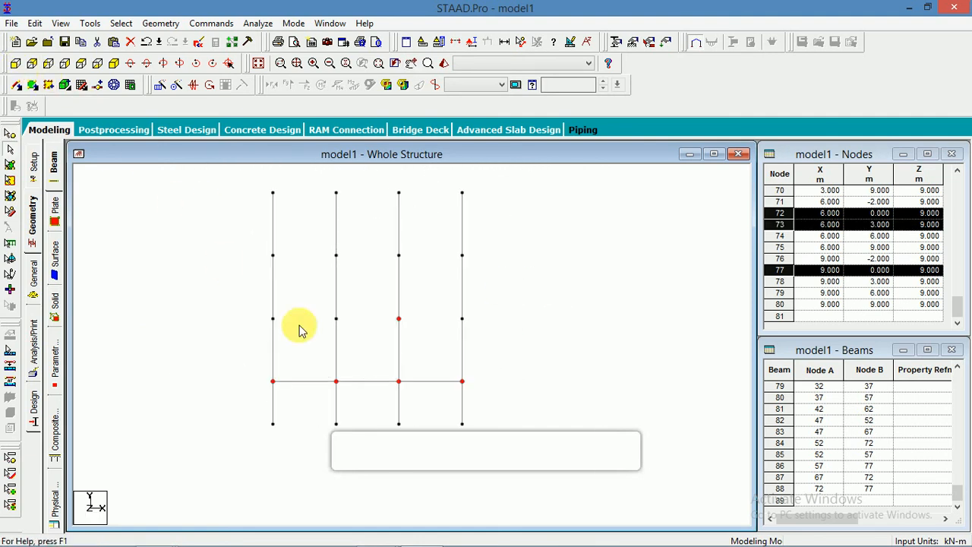
{"action": "middle_click_drag", "start_coordinate": [368, 330], "coordinate": [334, 286]}
{"action": "left_click_drag", "start_coordinate": [215, 325], "coordinate": [467, 354]}
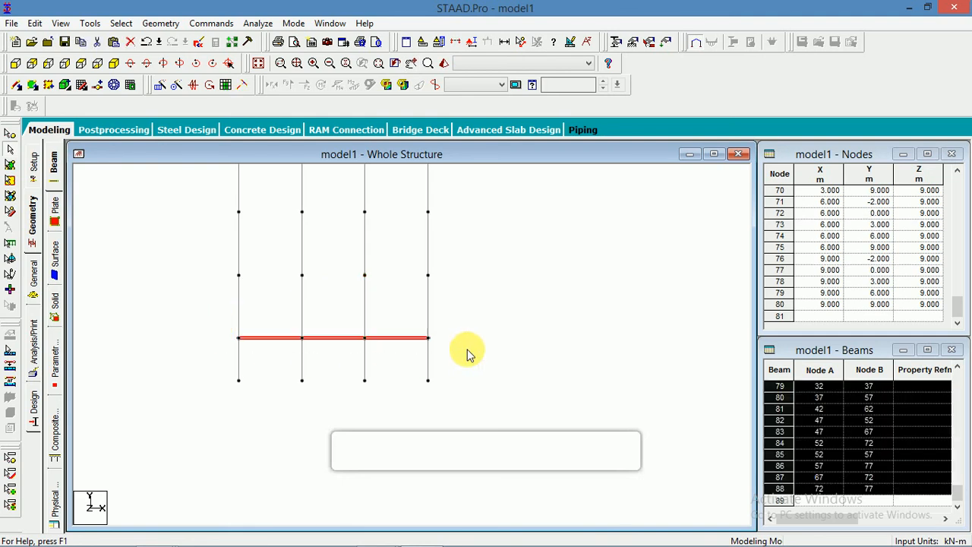
Copy the selected beams upward with a Translational Repeat along Y, using 3 steps at 3 m spacing, and clear the selection in the isometric view
{"action": "left_click", "coordinate": [162, 27]}
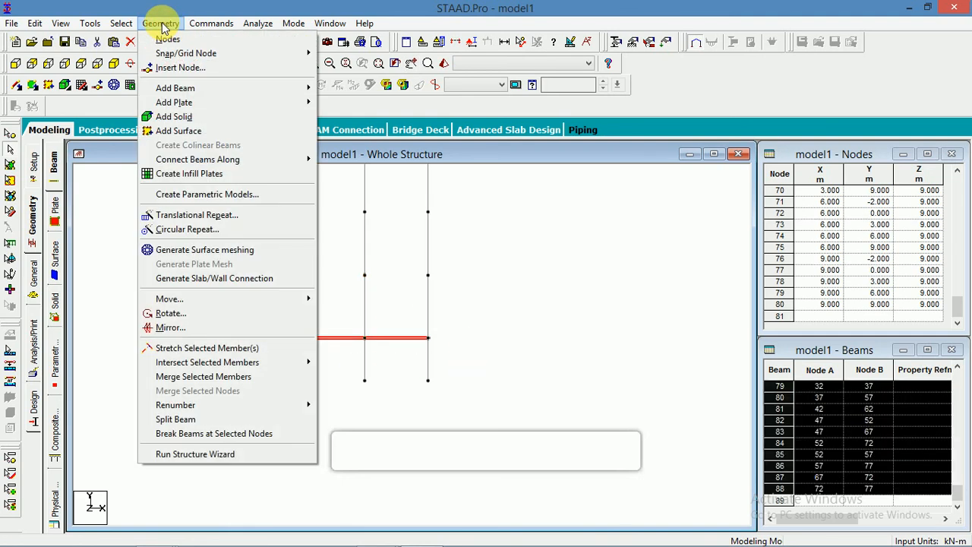
{"action": "left_click", "coordinate": [190, 216]}
{"action": "left_click_drag", "start_coordinate": [517, 189], "coordinate": [636, 96]}
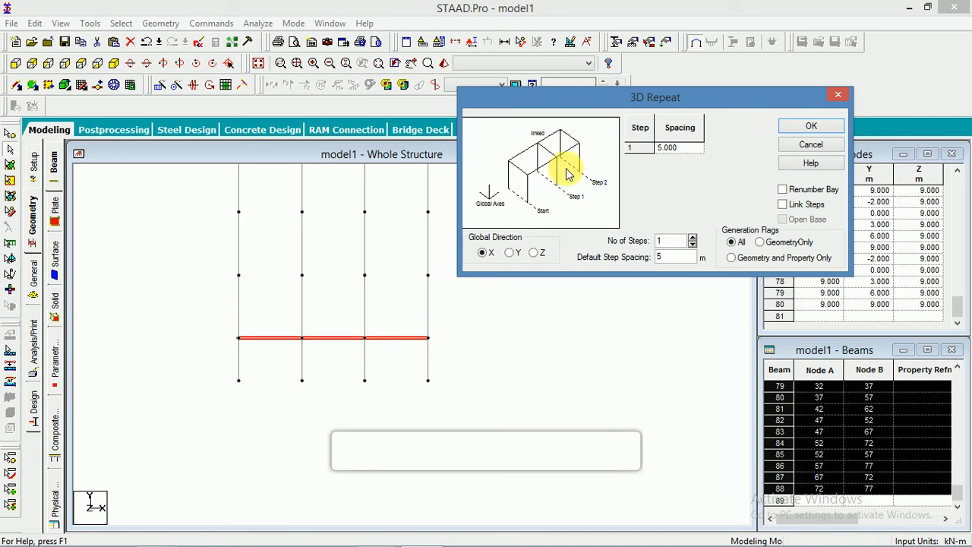
{"action": "left_click_drag", "start_coordinate": [603, 97], "coordinate": [631, 98]}
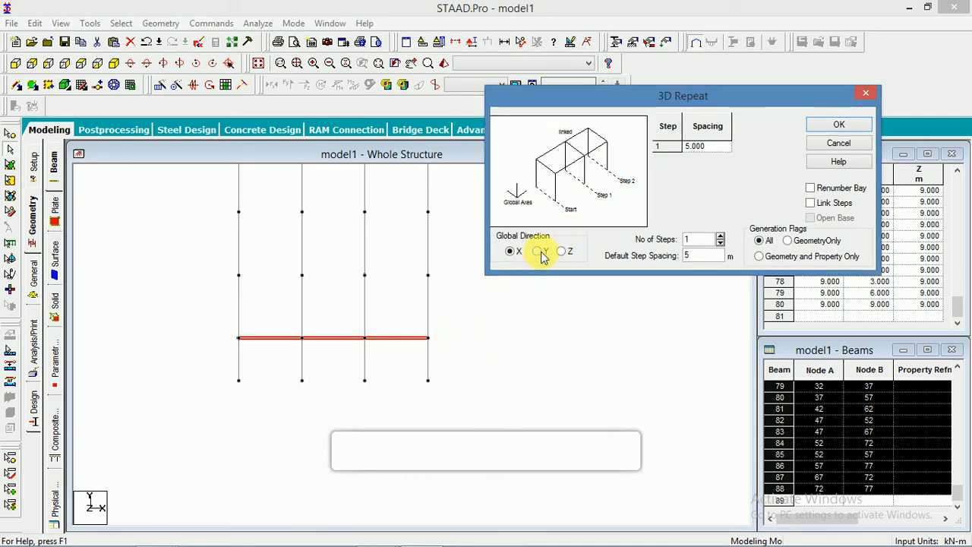
{"action": "left_click", "coordinate": [543, 253]}
{"action": "left_click", "coordinate": [720, 236]}
{"action": "left_click", "coordinate": [719, 237]}
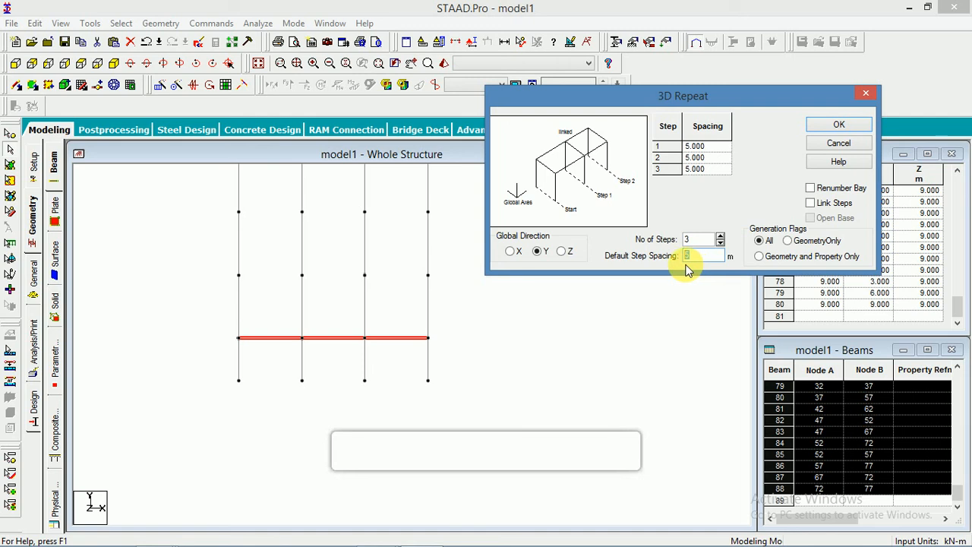
{"action": "type", "text": "3"}
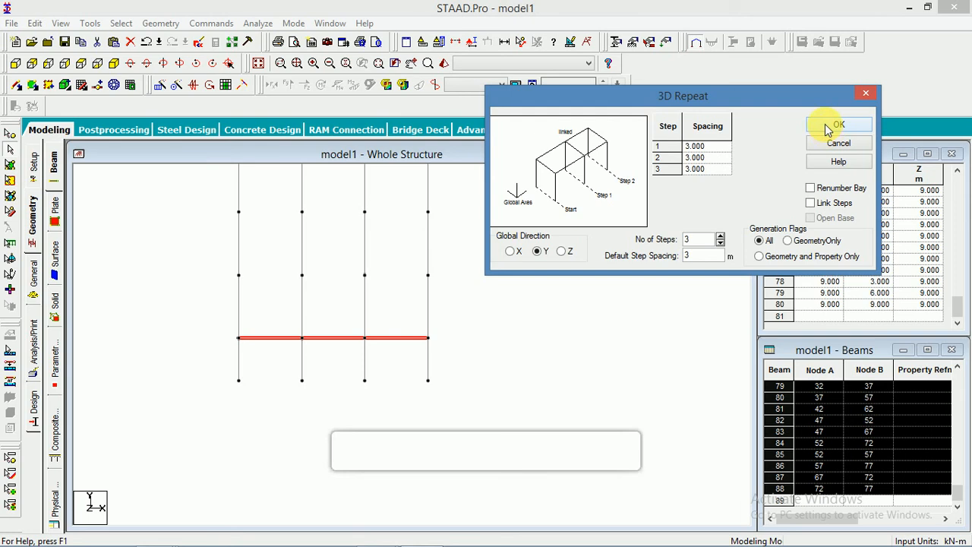
{"action": "left_click", "coordinate": [838, 125]}
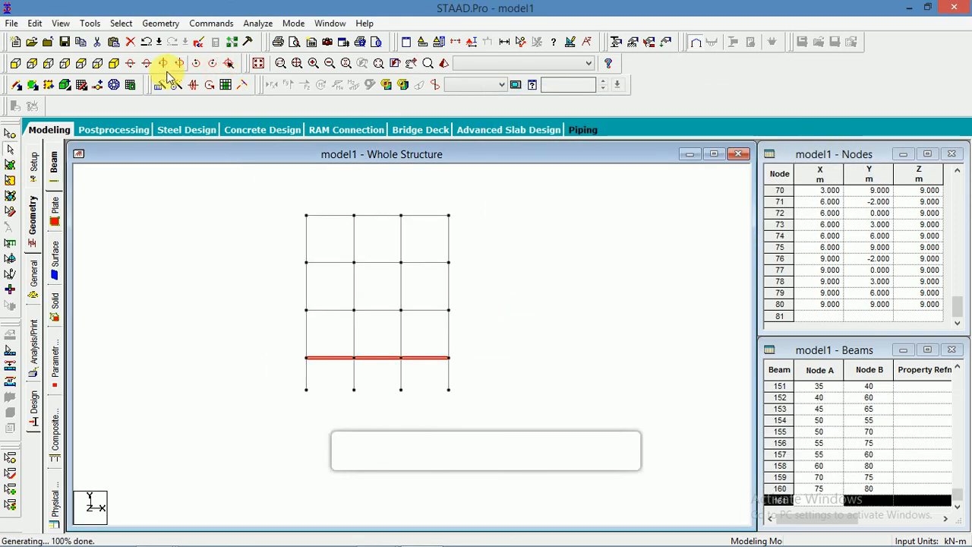
{"action": "left_click", "coordinate": [258, 65]}
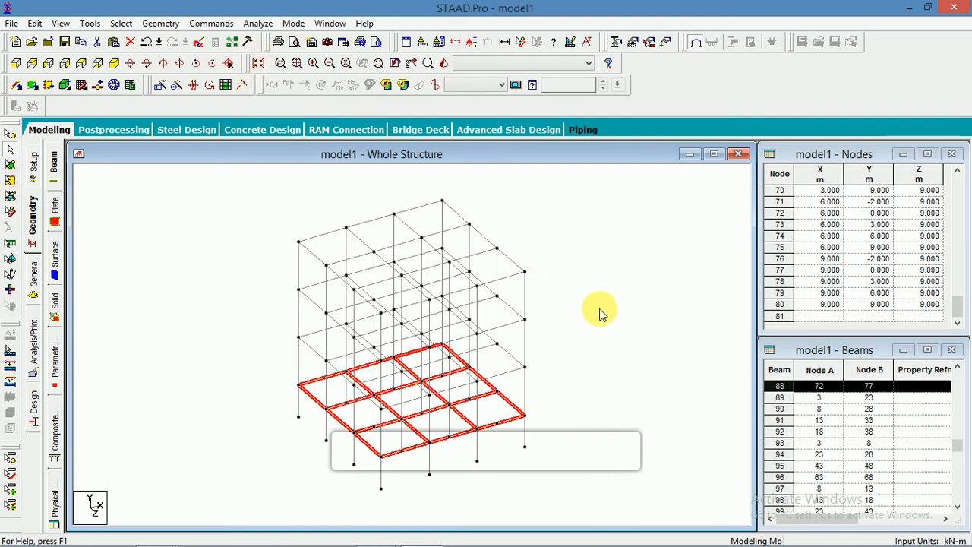
{"action": "scroll", "coordinate": [542, 274], "scroll_direction": "down", "scroll_amount": 2}
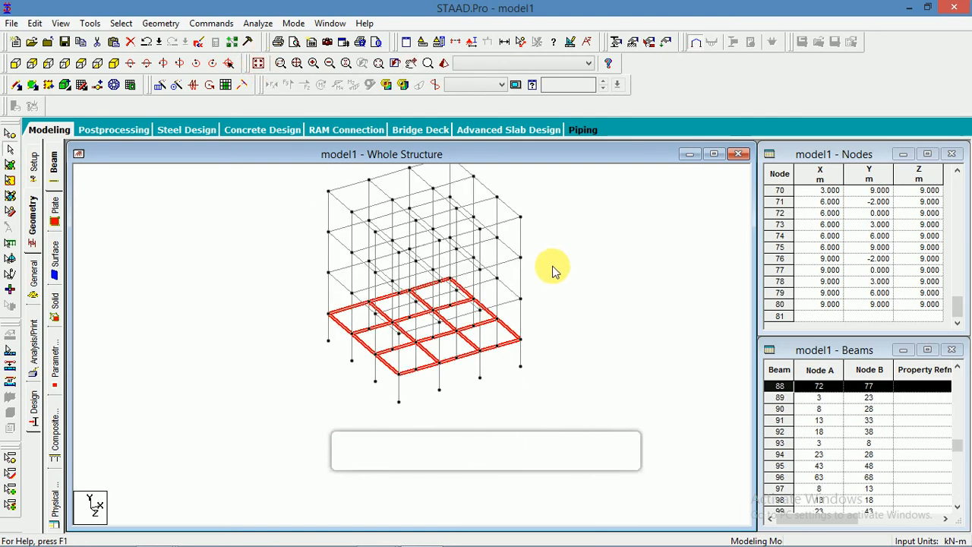
{"action": "left_click_drag", "start_coordinate": [535, 307], "coordinate": [504, 312]}
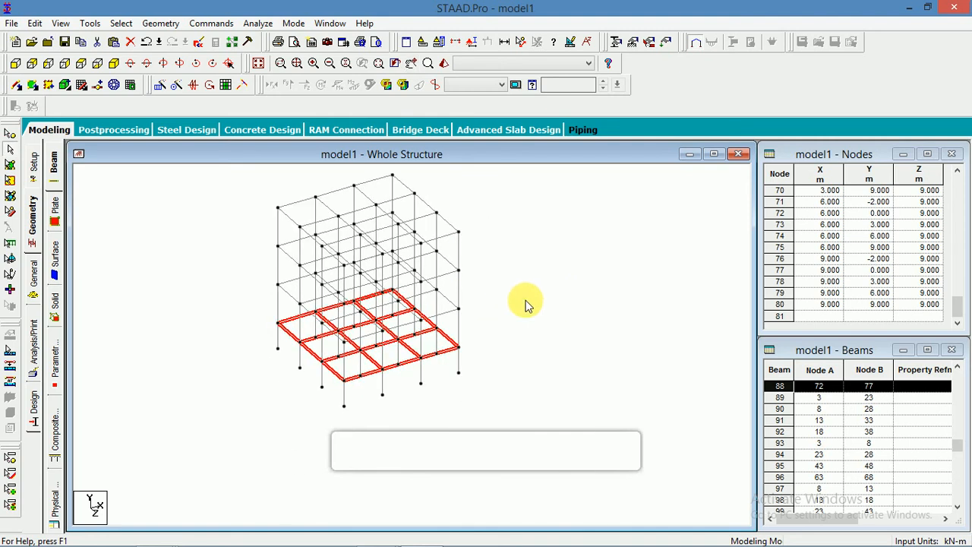
{"action": "left_click", "coordinate": [524, 304]}
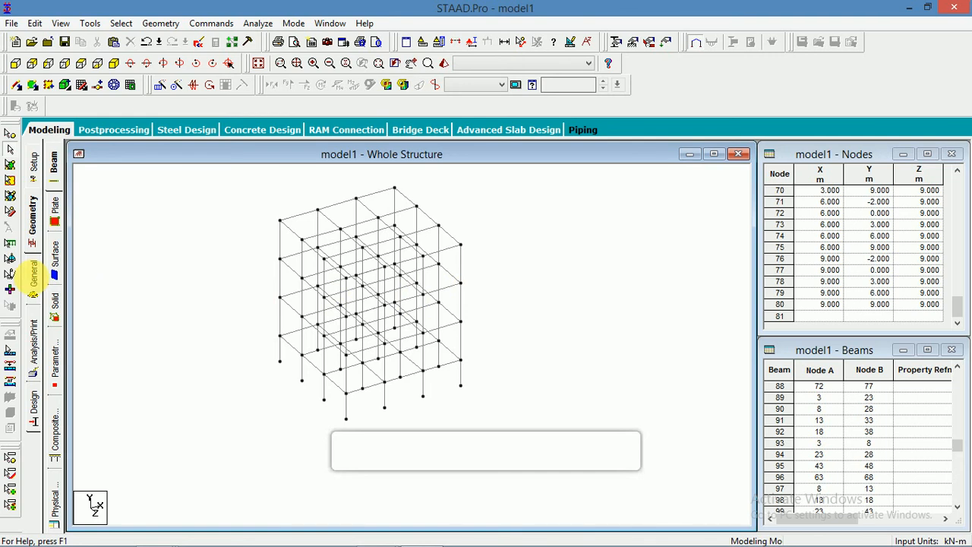
Define a rectangular concrete section property with YD 0.45 m and ZD 0.2 m
{"action": "left_click", "coordinate": [33, 280]}
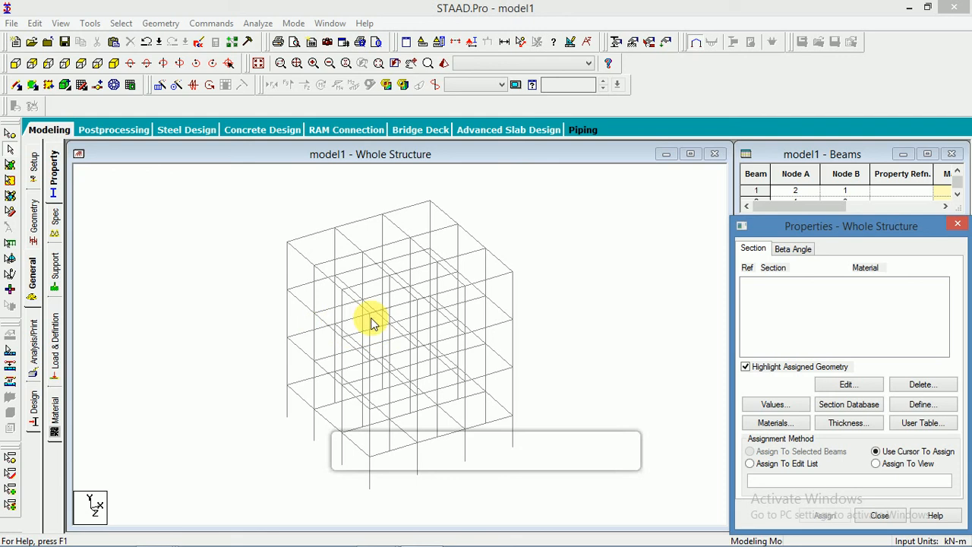
{"action": "left_click", "coordinate": [55, 176]}
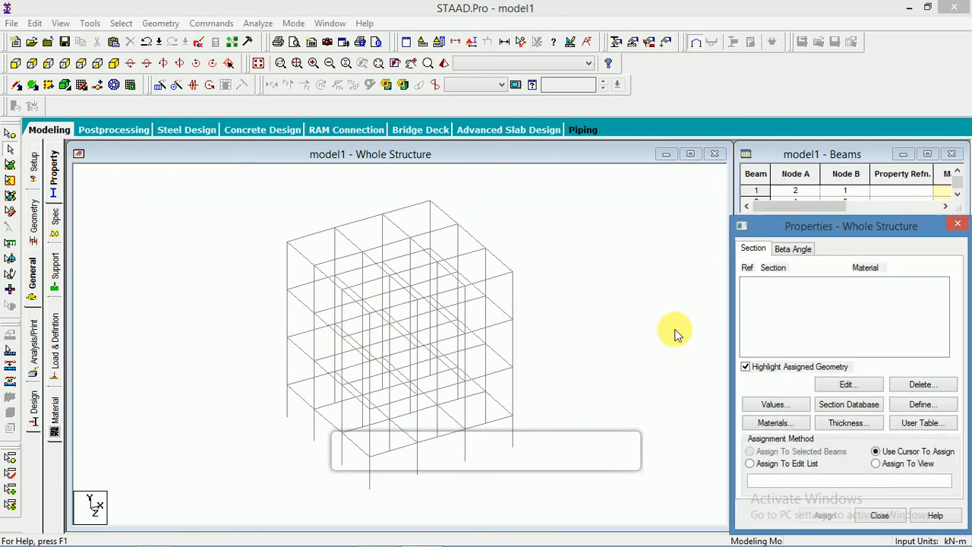
{"action": "left_click", "coordinate": [915, 406]}
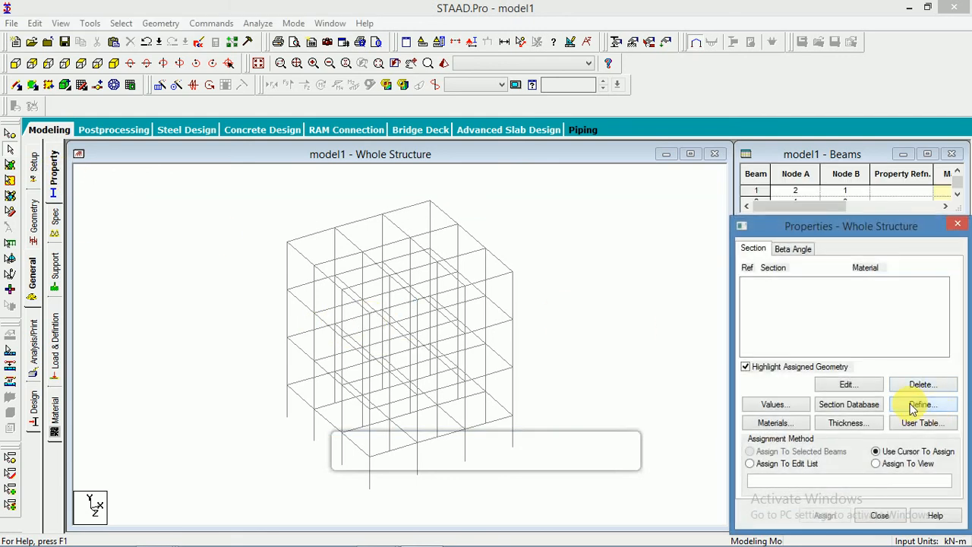
{"action": "left_click_drag", "start_coordinate": [591, 139], "coordinate": [673, 136]}
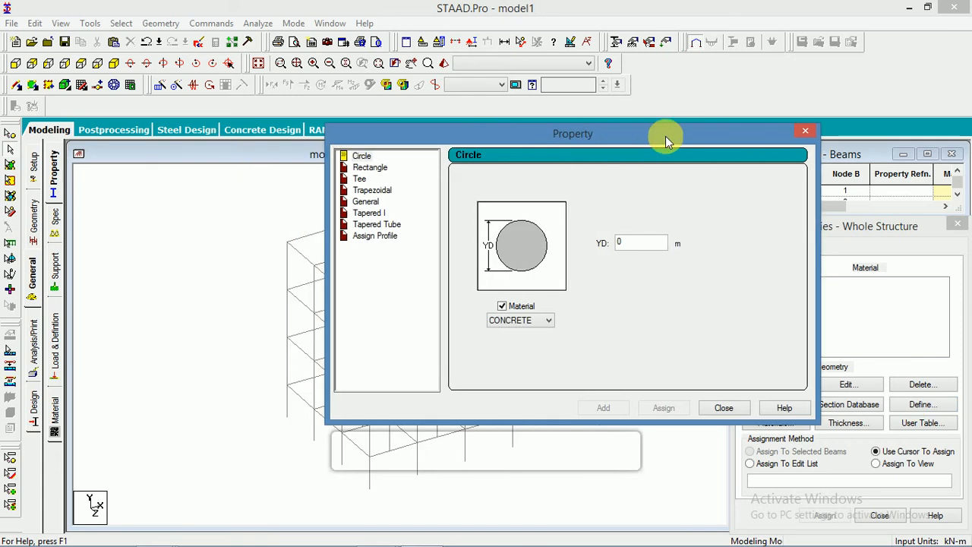
{"action": "left_click", "coordinate": [382, 169]}
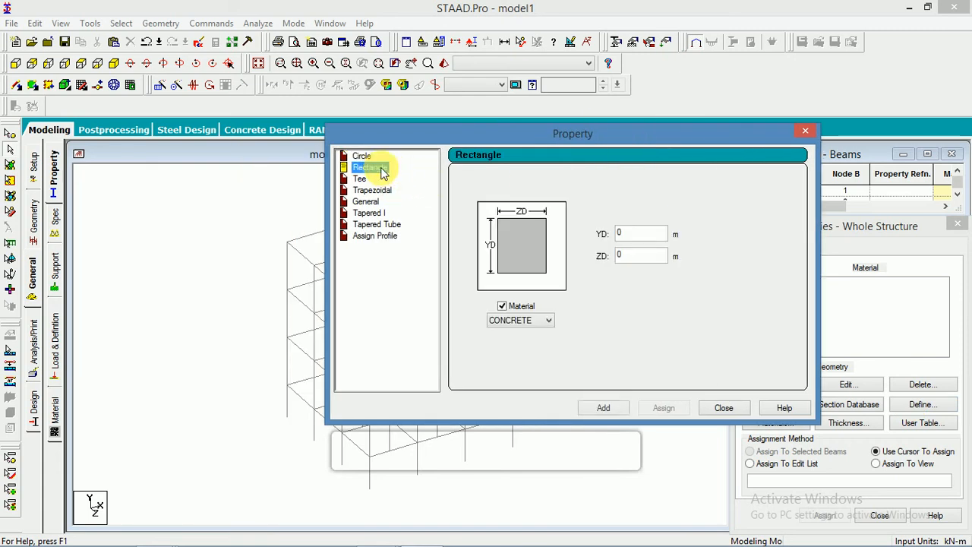
{"action": "left_click", "coordinate": [643, 235]}
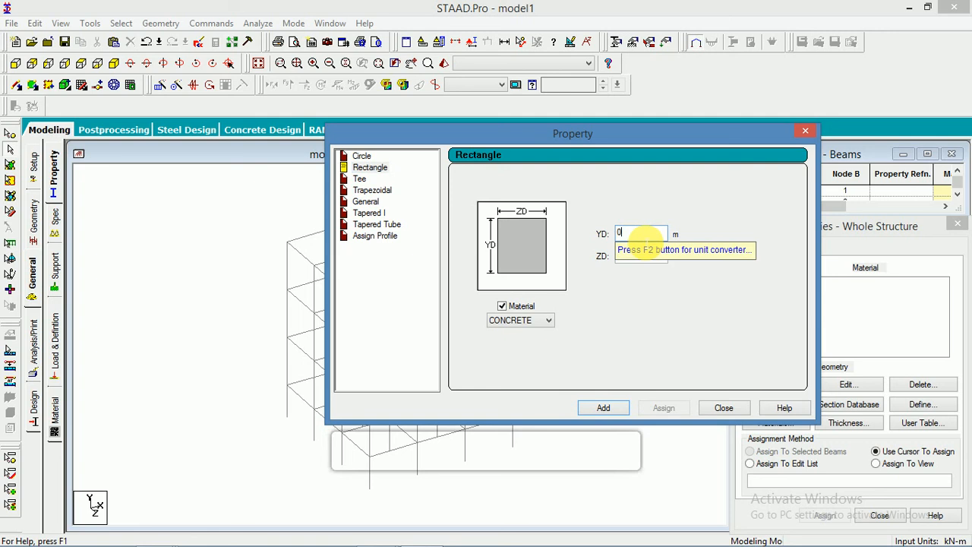
{"action": "type", "text": ".45"}
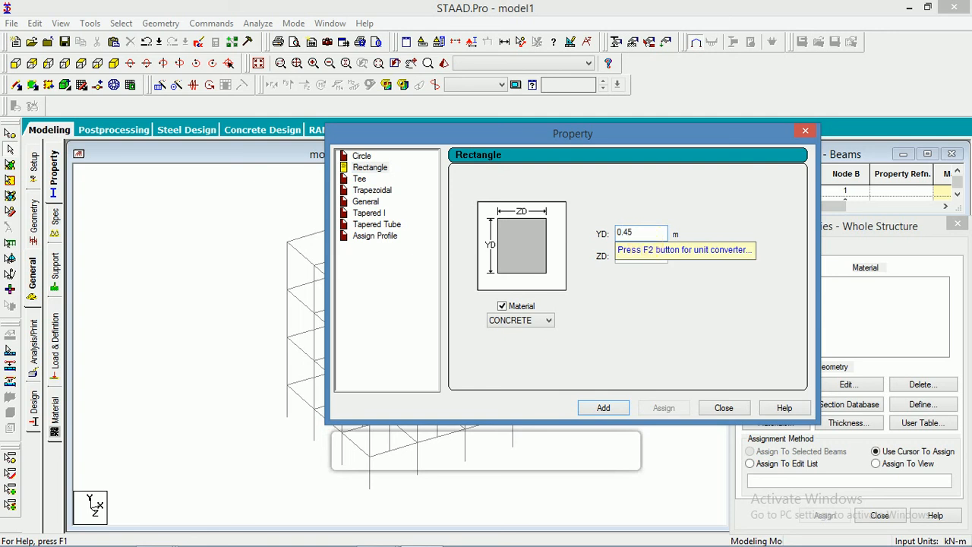
{"action": "left_click", "coordinate": [645, 248]}
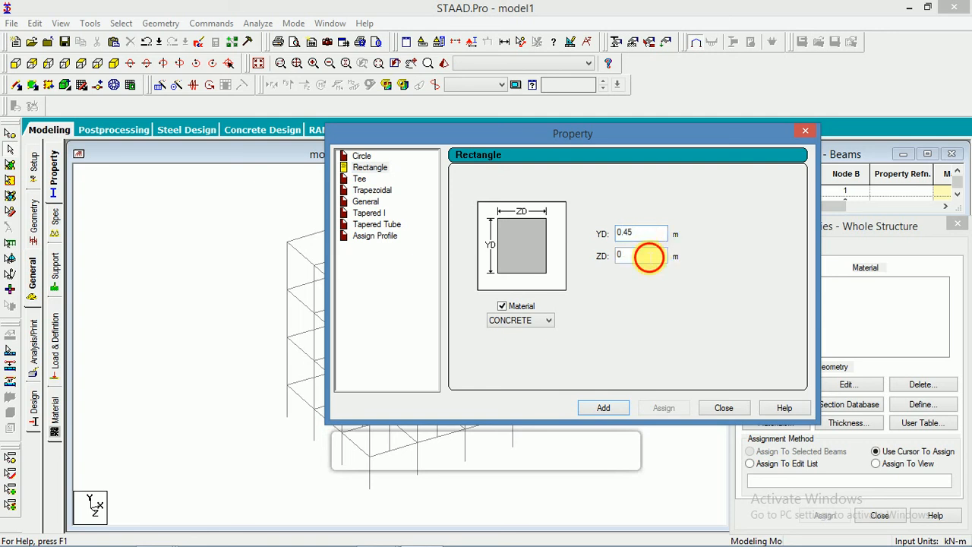
{"action": "type", "text": ".2"}
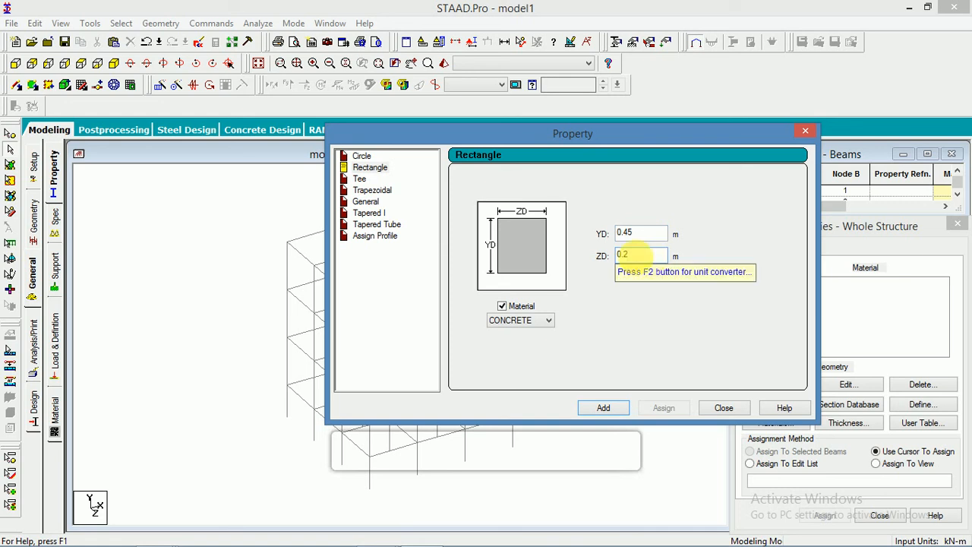
{"action": "left_click", "coordinate": [608, 408]}
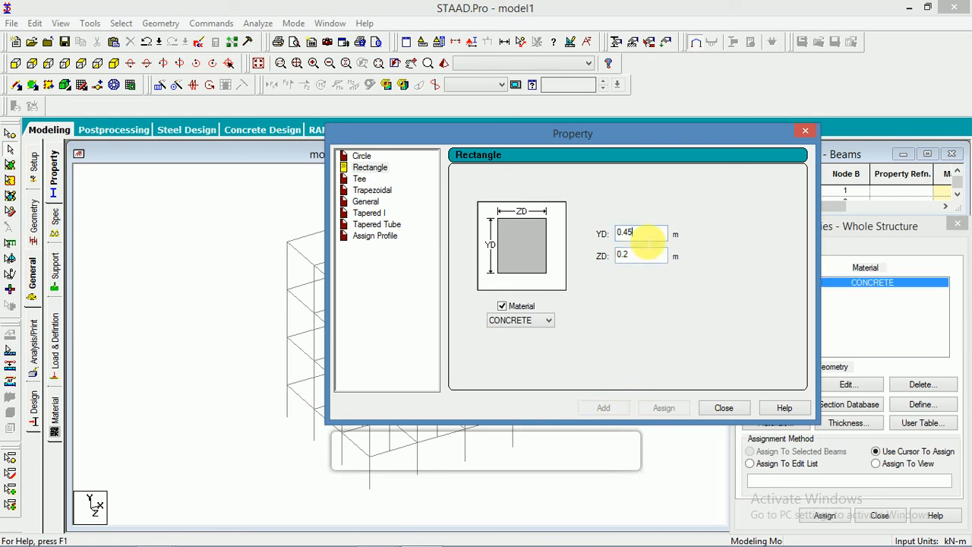
Add a second rectangular concrete section with YD 0.4 m and ZD 0.2 m, and finish defining properties
{"action": "left_click", "coordinate": [644, 234]}
{"action": "key", "text": "BackSpace"}
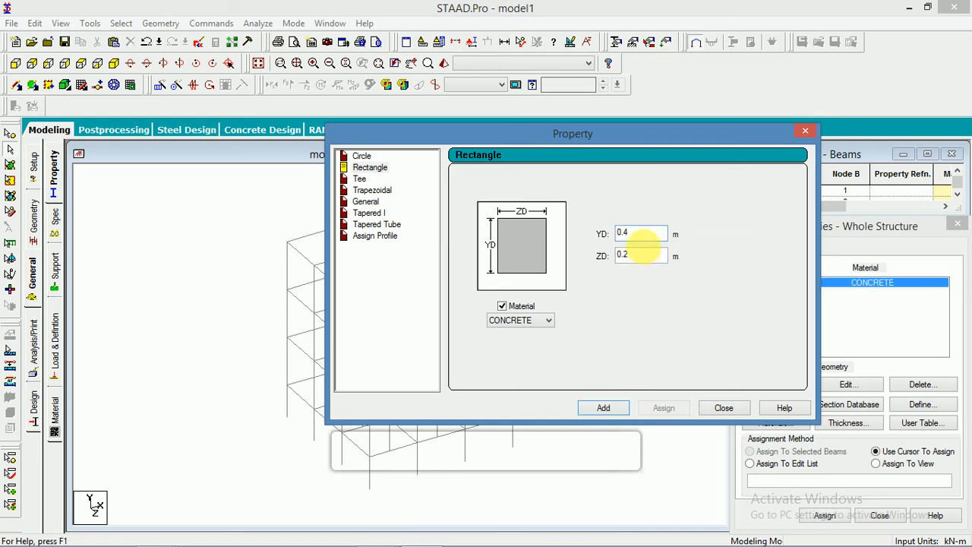
{"action": "left_click", "coordinate": [606, 409]}
{"action": "left_click", "coordinate": [725, 408]}
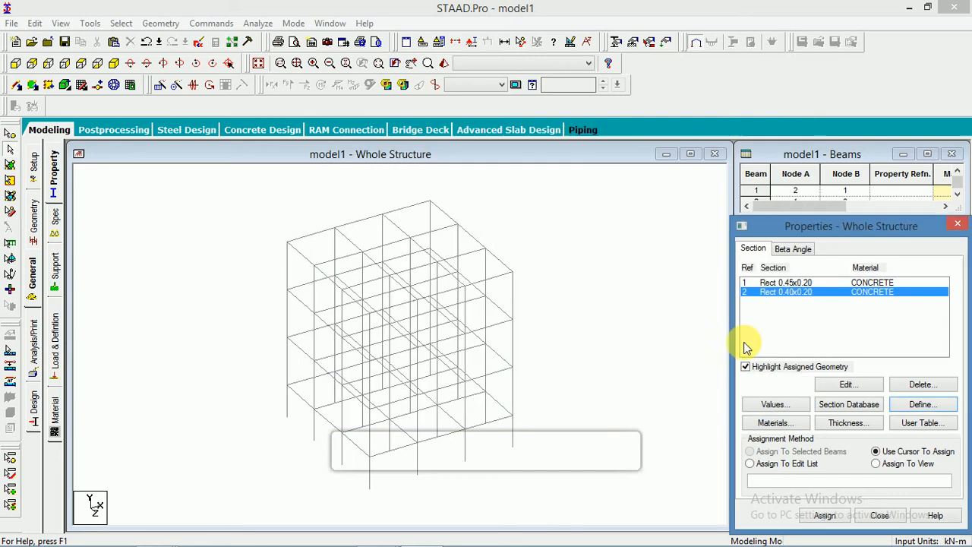
Assign the Rect 0.45x0.20 section to all members parallel to Y and clear the selection
{"action": "left_click", "coordinate": [787, 282]}
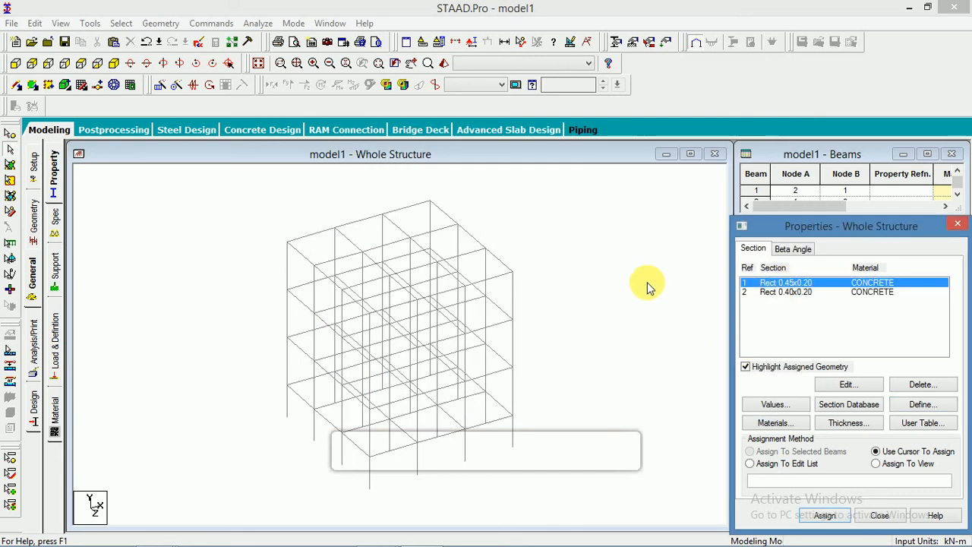
{"action": "left_click", "coordinate": [123, 25]}
{"action": "mouse_move", "coordinate": [264, 283]}
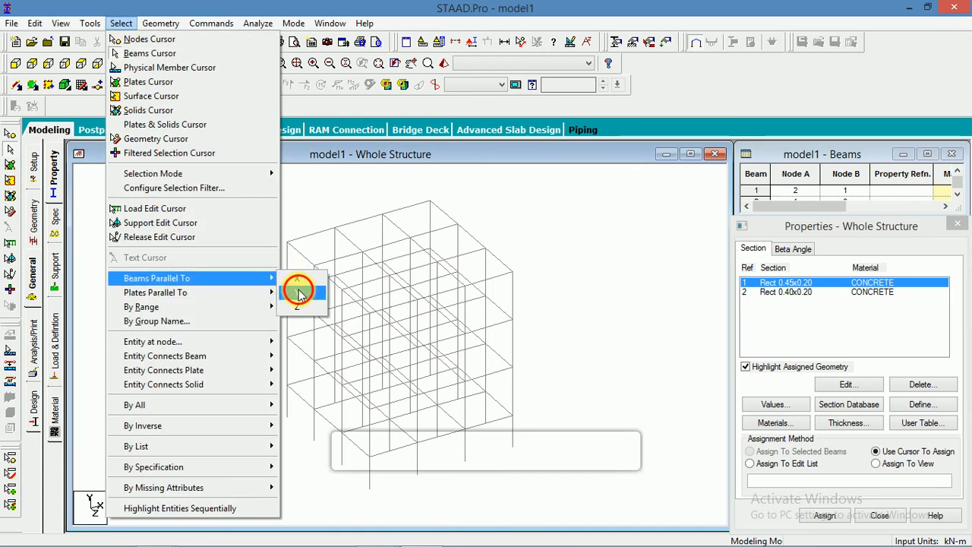
{"action": "left_click", "coordinate": [299, 293]}
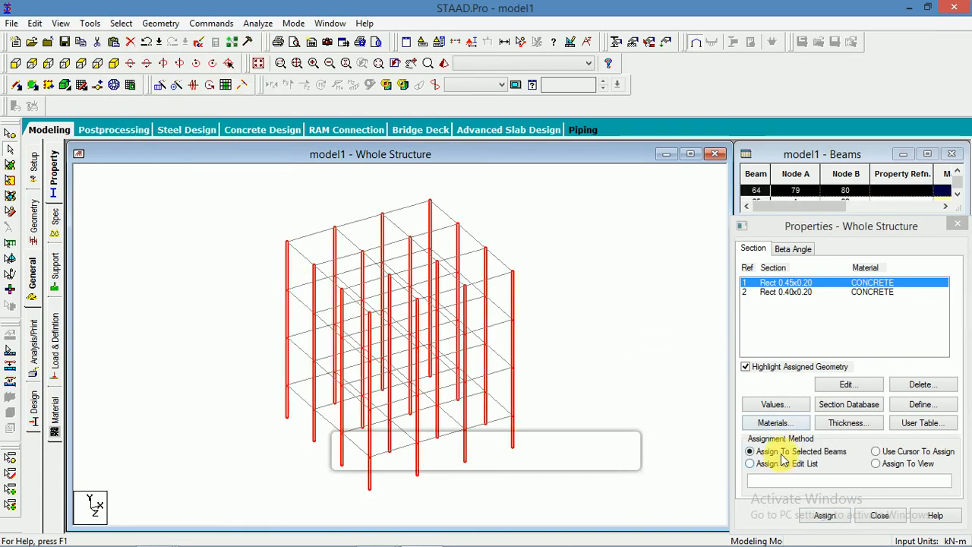
{"action": "left_click", "coordinate": [826, 517]}
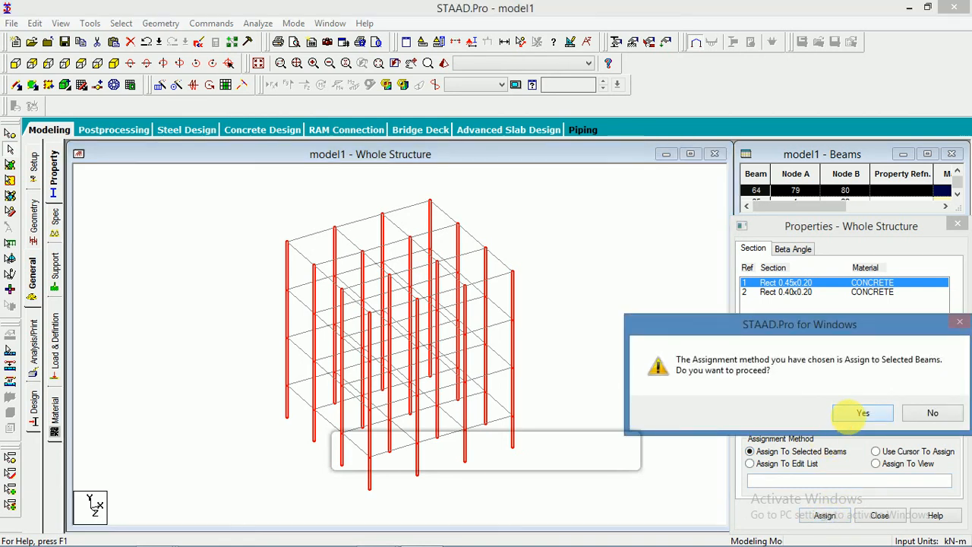
{"action": "left_click", "coordinate": [858, 414]}
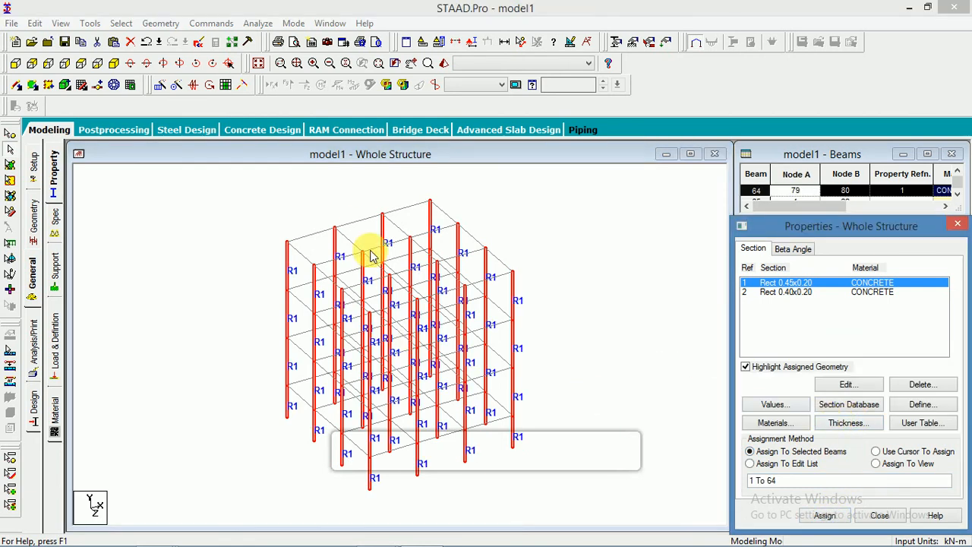
{"action": "left_click", "coordinate": [655, 333]}
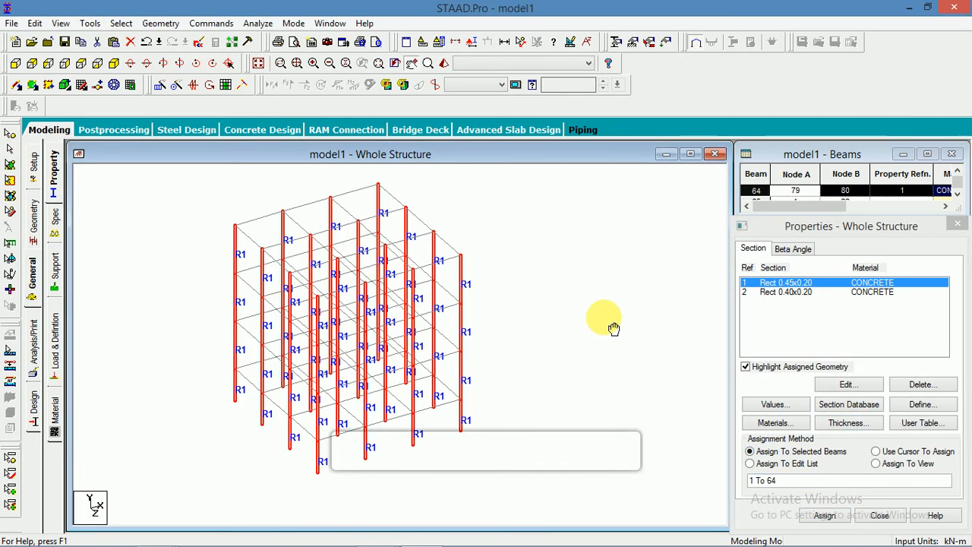
Assign the Rect 0.40x0.20 section to all beams parallel to X and Z
{"action": "left_click", "coordinate": [790, 293]}
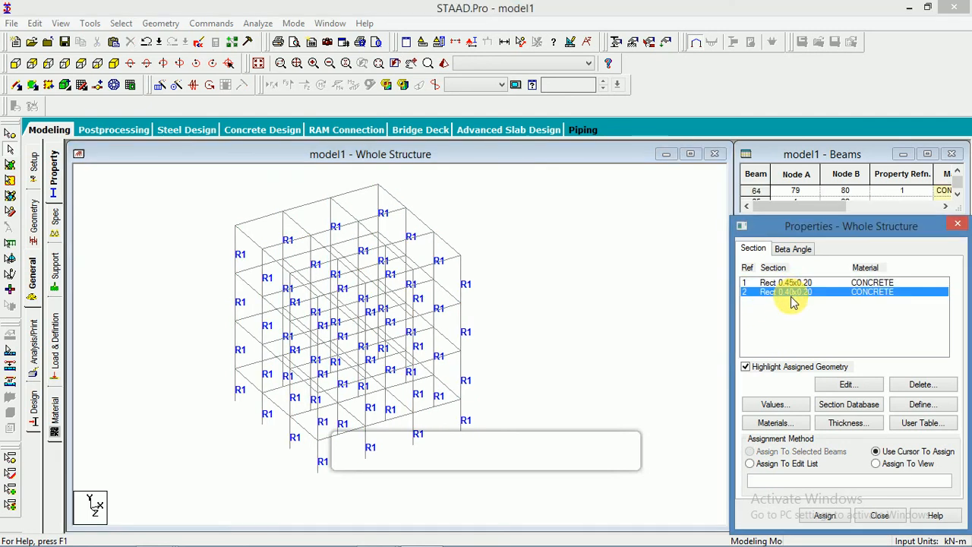
{"action": "left_click", "coordinate": [120, 26]}
{"action": "left_click", "coordinate": [251, 280]}
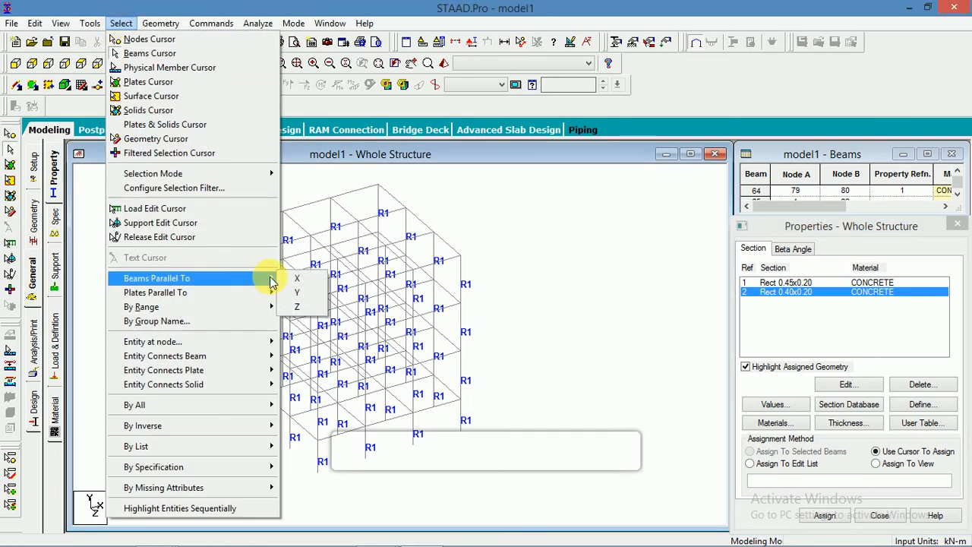
{"action": "left_click", "coordinate": [300, 278]}
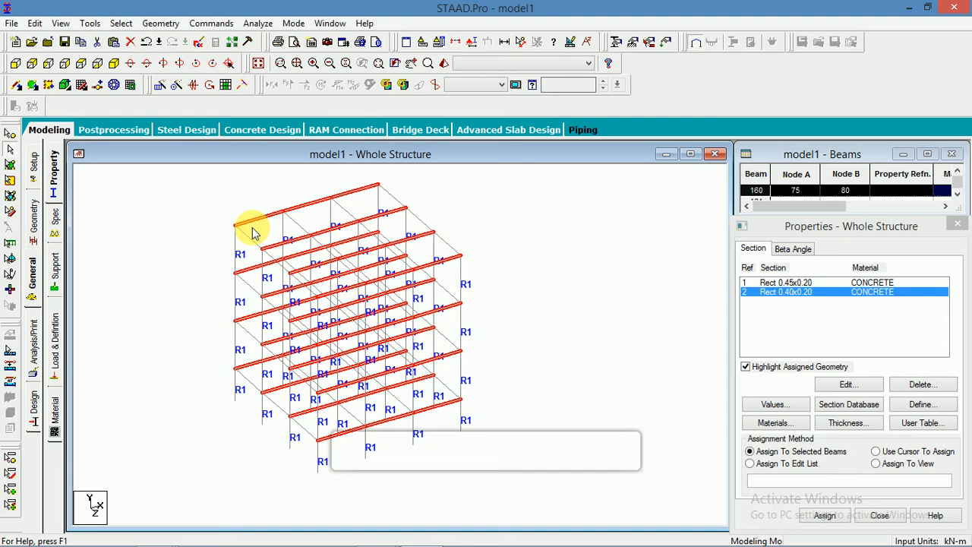
{"action": "left_click", "coordinate": [123, 23]}
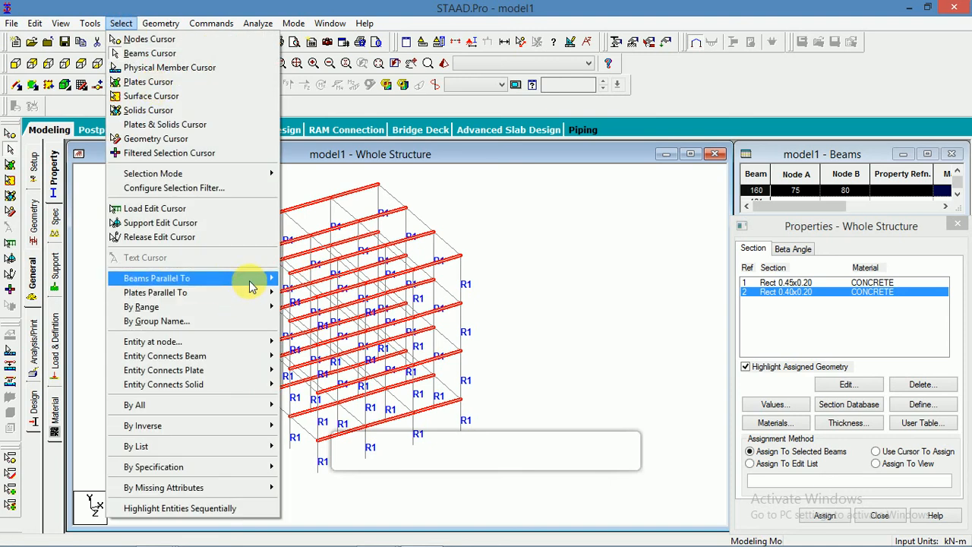
{"action": "mouse_move", "coordinate": [278, 278]}
{"action": "left_click", "coordinate": [289, 306]}
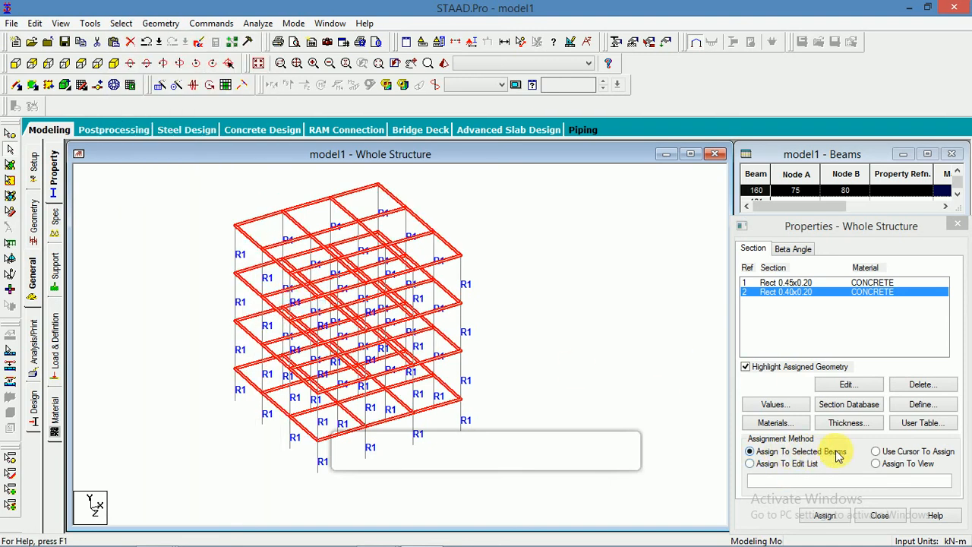
{"action": "left_click", "coordinate": [822, 516]}
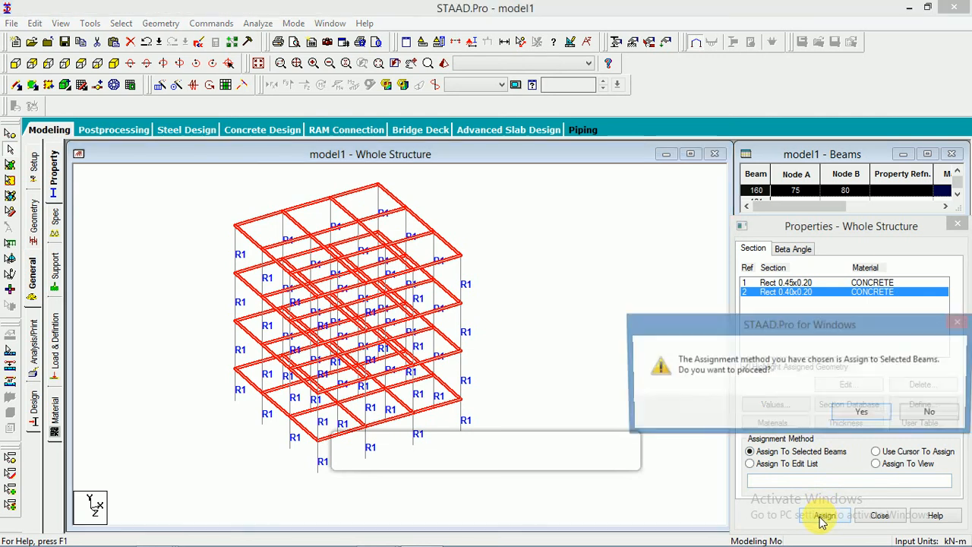
{"action": "left_click", "coordinate": [847, 414]}
{"action": "mouse_move", "coordinate": [541, 325]}
{"action": "middle_mouse_down"}
{"action": "mouse_move", "coordinate": [556, 356]}
{"action": "mouse_move", "coordinate": [544, 324]}
{"action": "middle_mouse_up"}
{"action": "scroll", "coordinate": [548, 357], "scroll_direction": "down", "scroll_amount": 1}
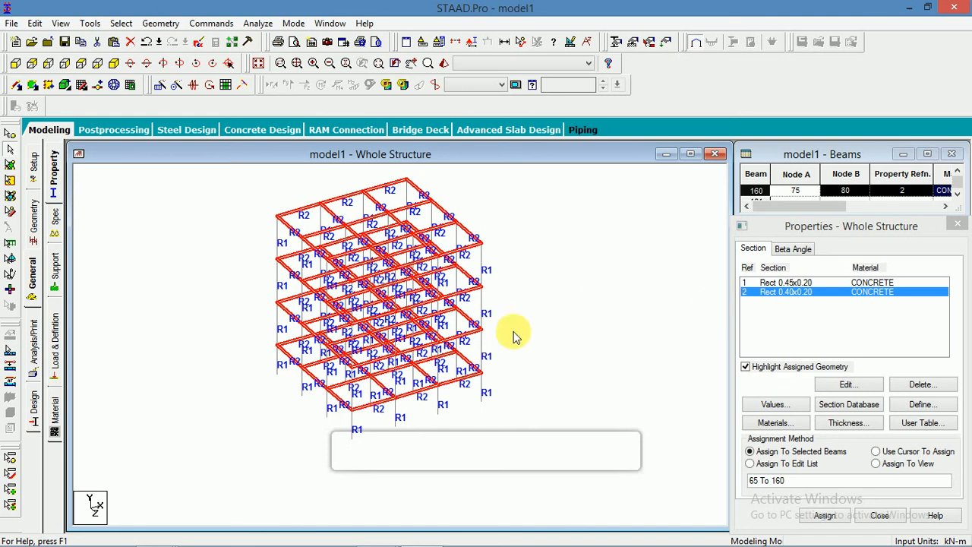
{"action": "middle_click_drag", "start_coordinate": [543, 352], "coordinate": [528, 316]}
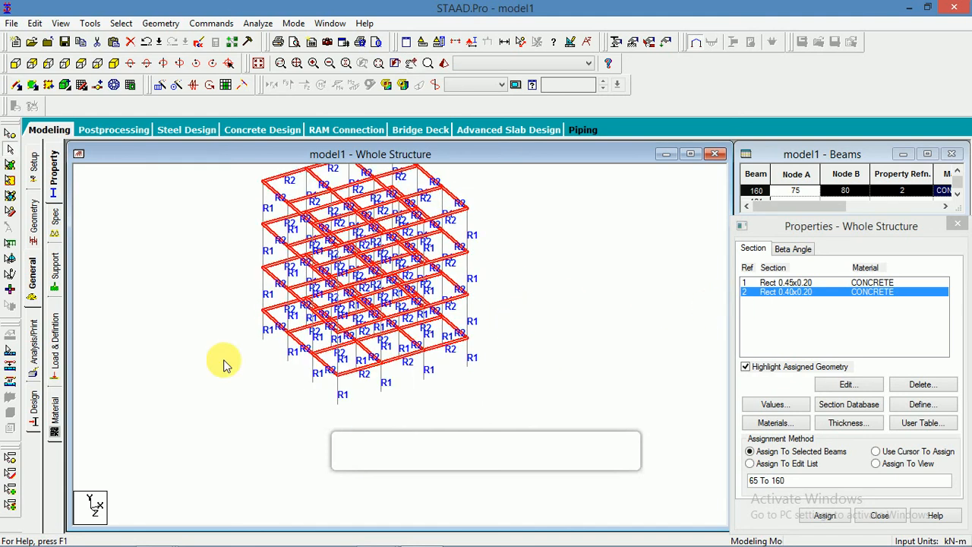
Create a fixed support definition for the structure
{"action": "left_click", "coordinate": [55, 266]}
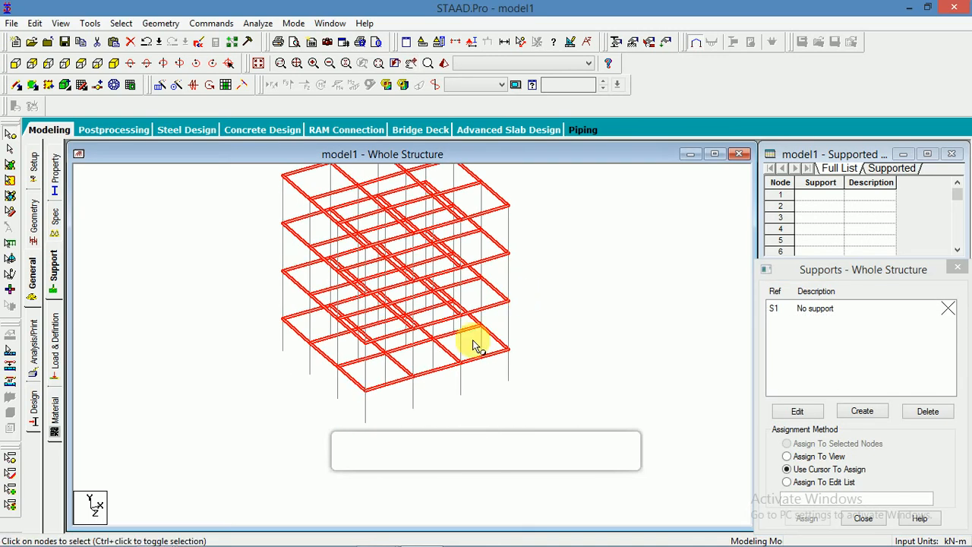
{"action": "middle_click_drag", "start_coordinate": [223, 266], "coordinate": [217, 316]}
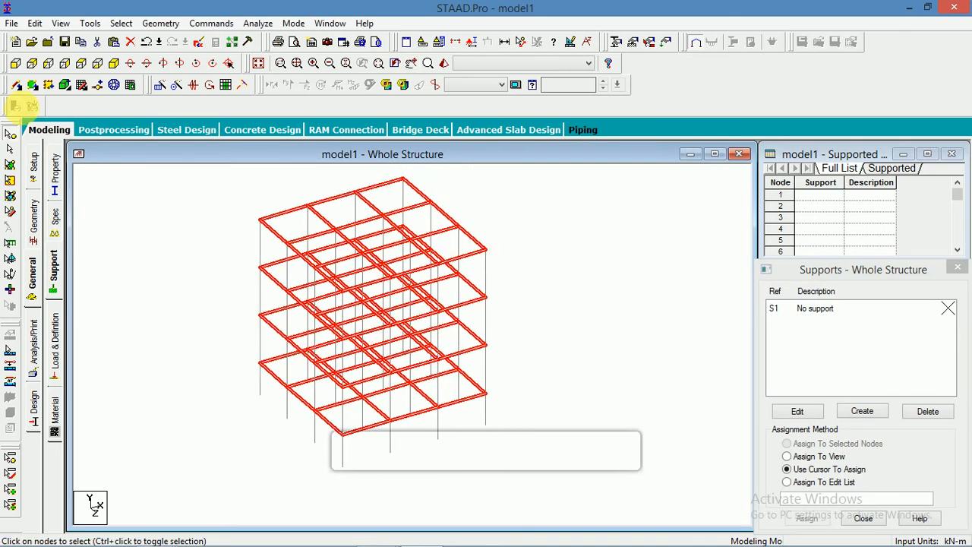
{"action": "left_click", "coordinate": [16, 63]}
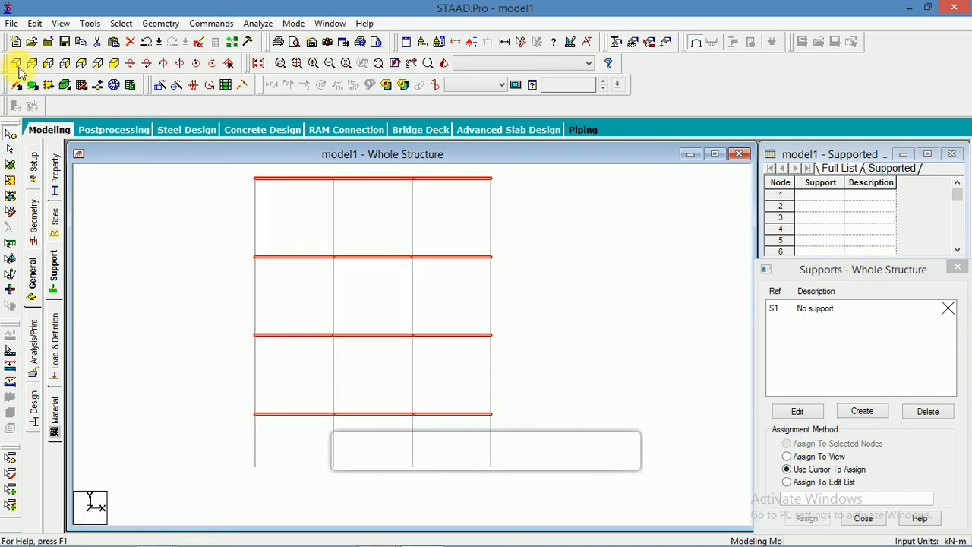
{"action": "middle_click_drag", "start_coordinate": [492, 373], "coordinate": [488, 308]}
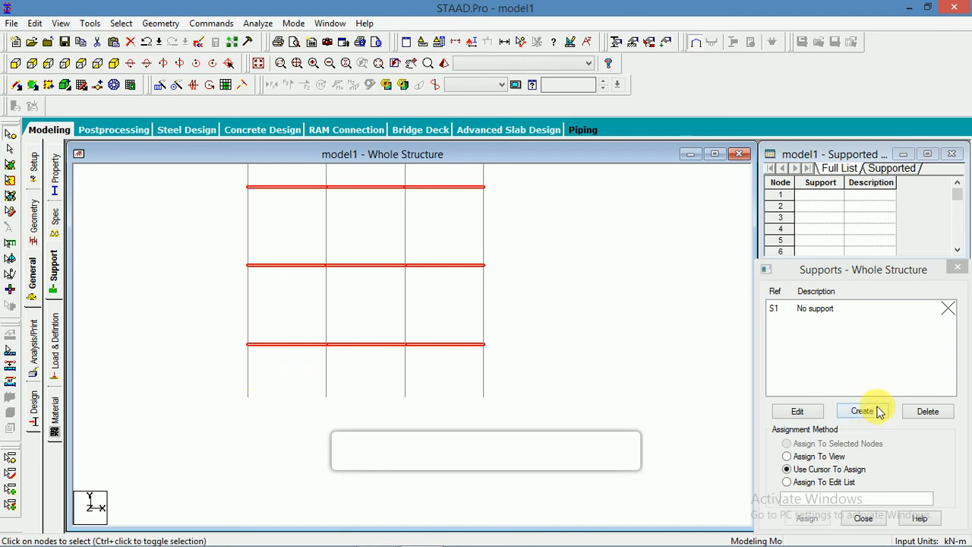
{"action": "left_click", "coordinate": [873, 276]}
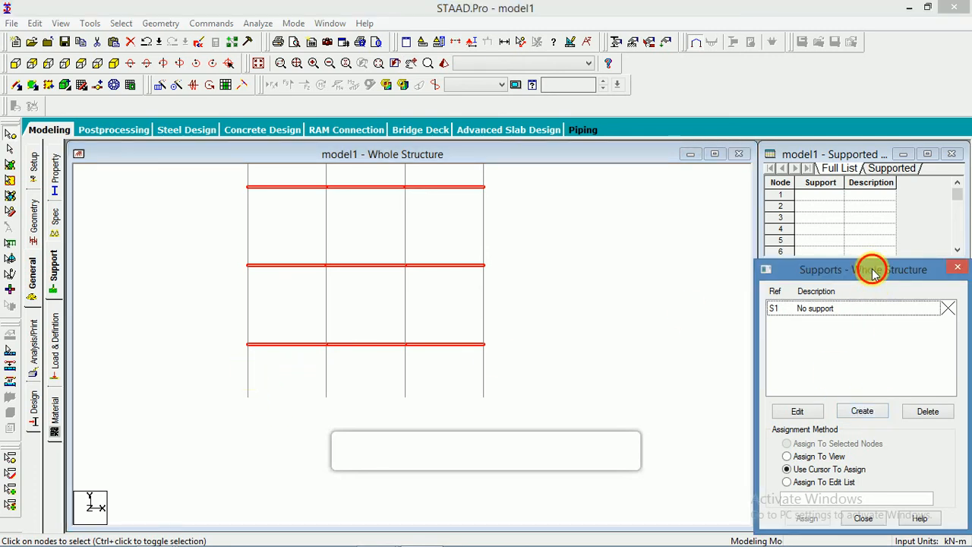
{"action": "left_click_drag", "start_coordinate": [873, 273], "coordinate": [873, 247]}
{"action": "left_click", "coordinate": [866, 386]}
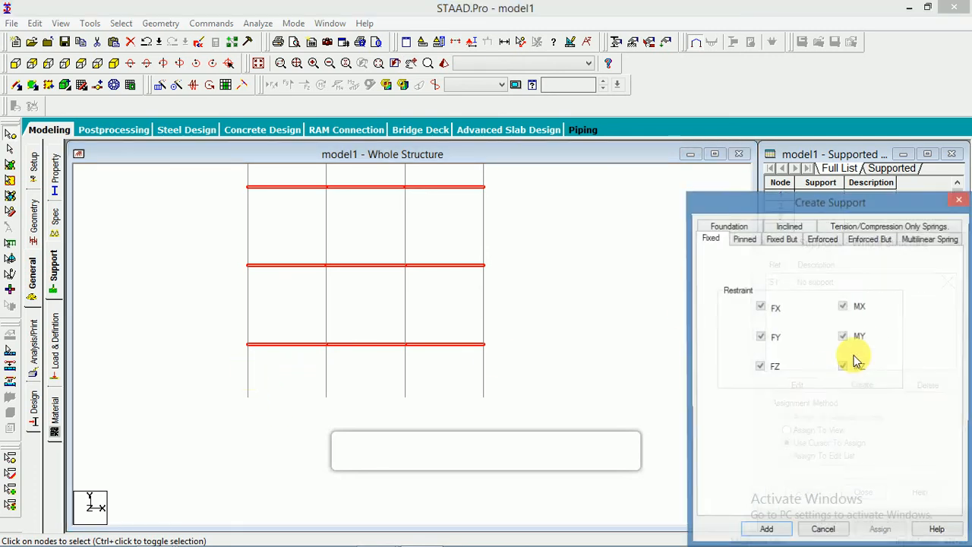
{"action": "left_click_drag", "start_coordinate": [753, 204], "coordinate": [760, 166]}
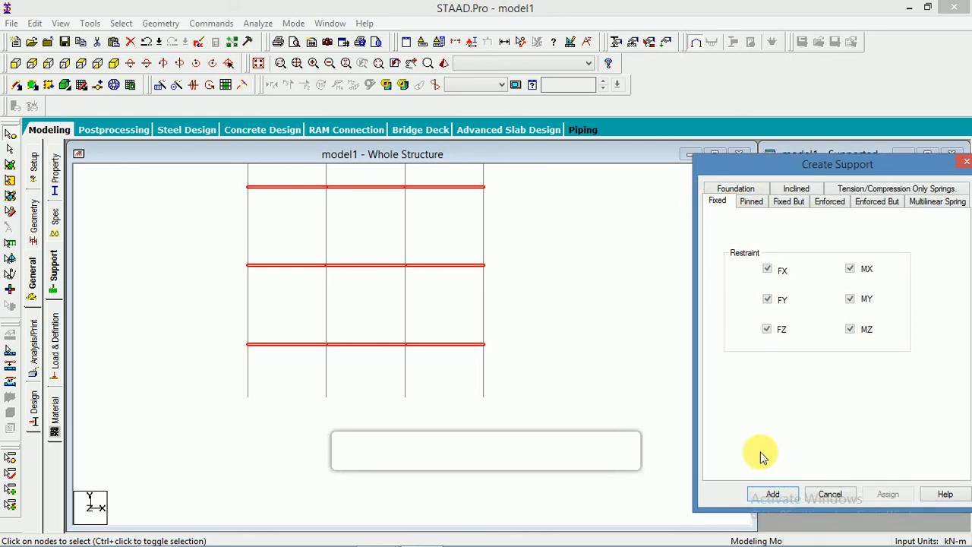
{"action": "left_click", "coordinate": [772, 494]}
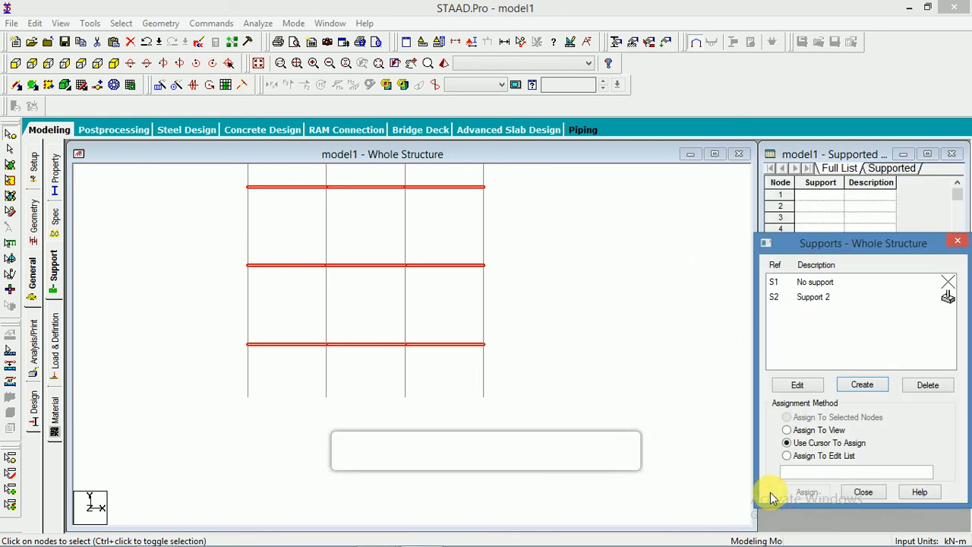
Assign the fixed support (S2) to all column base nodes and clear the node selection
{"action": "left_click", "coordinate": [827, 301]}
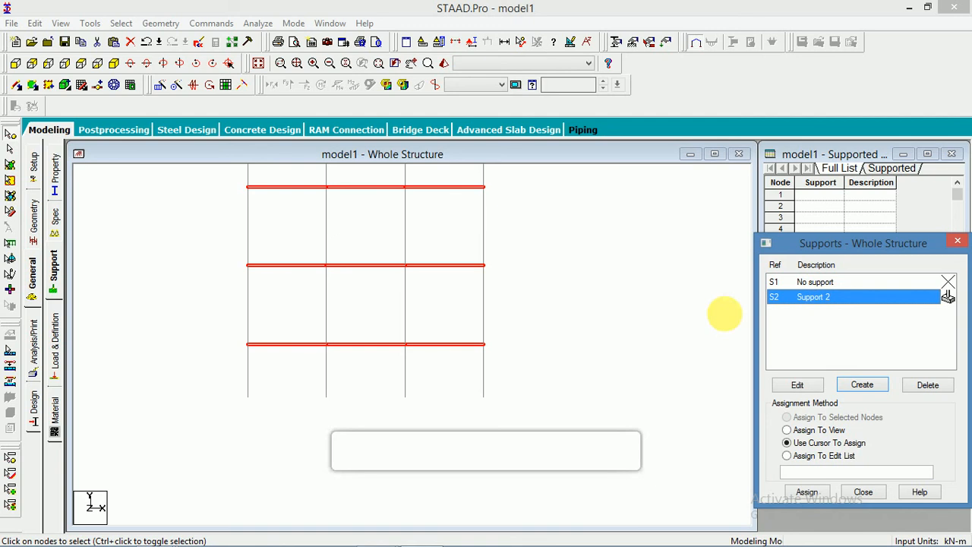
{"action": "left_click_drag", "start_coordinate": [218, 381], "coordinate": [529, 407]}
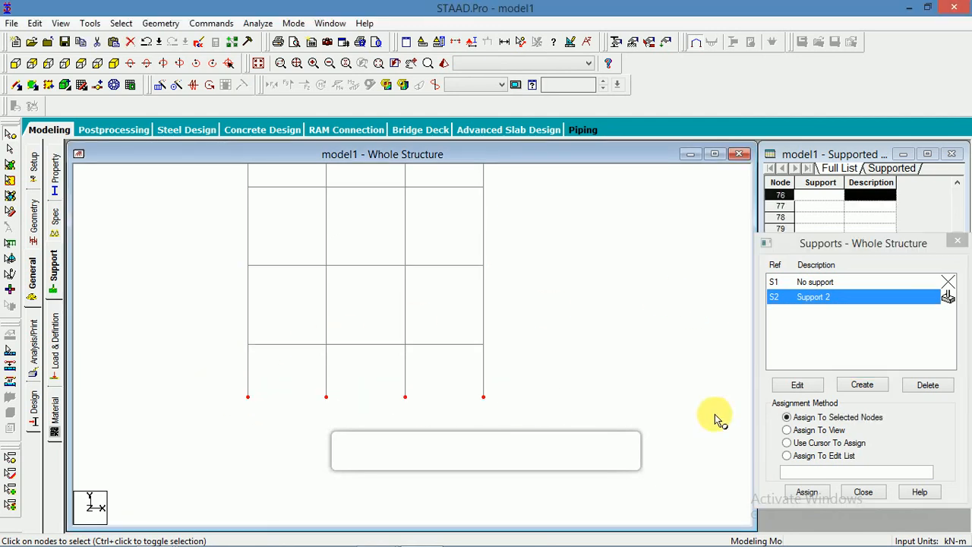
{"action": "left_click", "coordinate": [808, 492]}
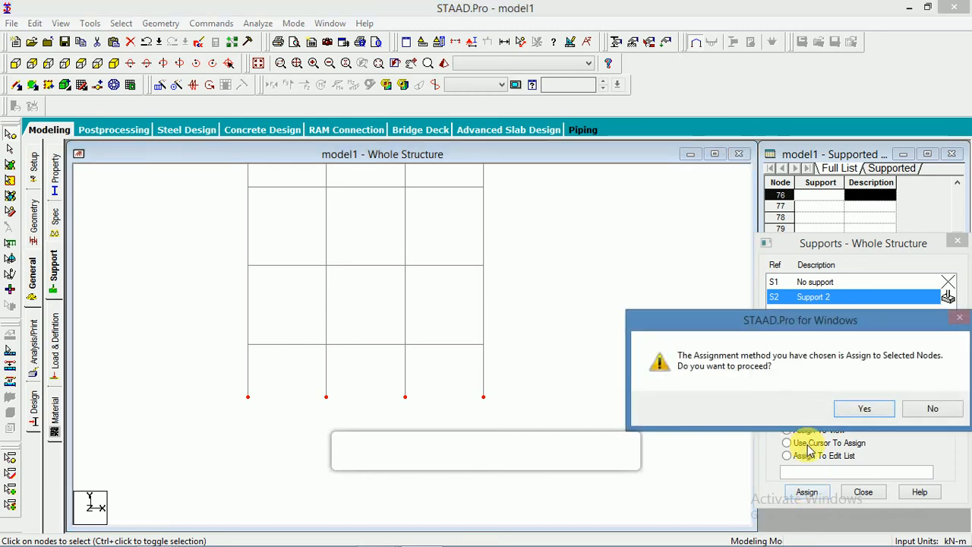
{"action": "left_click", "coordinate": [866, 409]}
{"action": "middle_click_drag", "start_coordinate": [282, 391], "coordinate": [323, 333]}
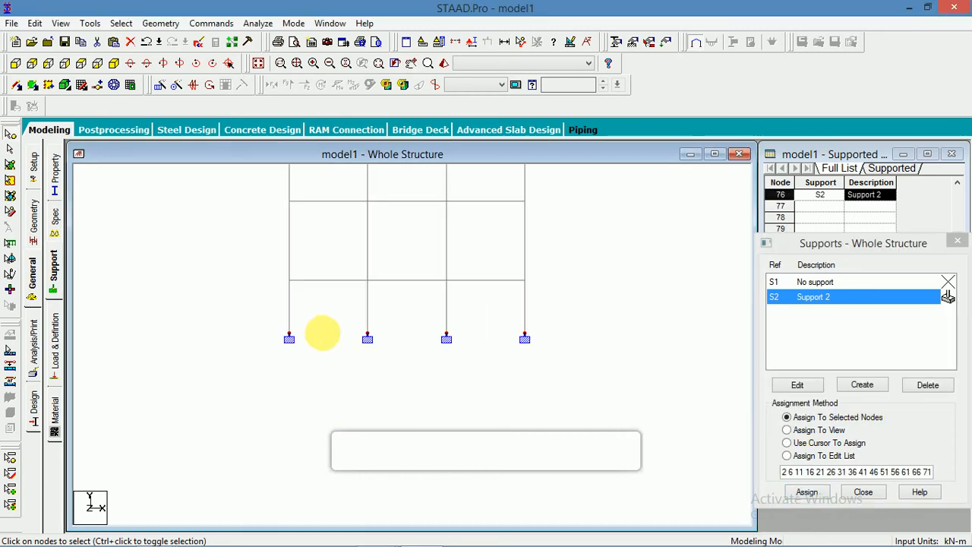
{"action": "middle_click_drag", "start_coordinate": [521, 331], "coordinate": [466, 396]}
{"action": "scroll", "coordinate": [441, 381], "scroll_direction": "down", "scroll_amount": 1}
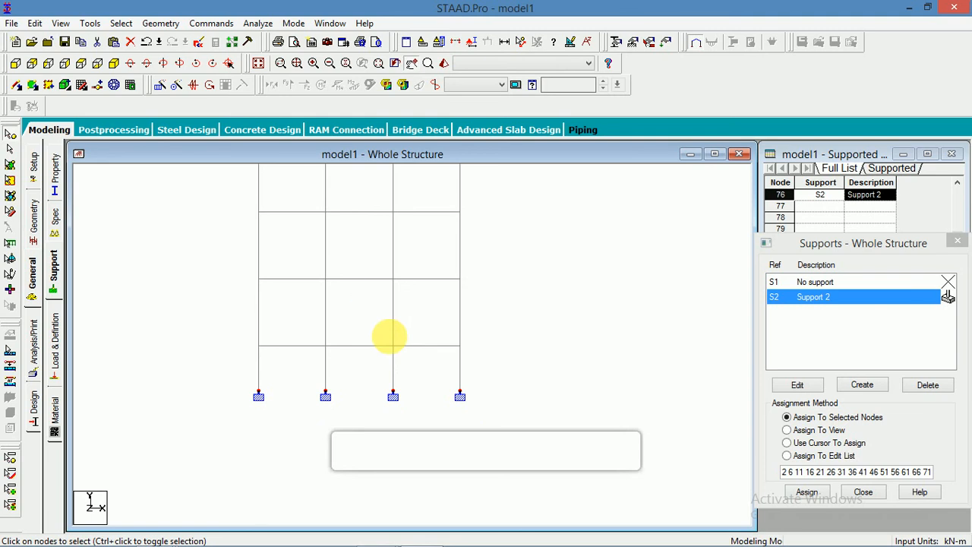
{"action": "middle_click_drag", "start_coordinate": [390, 337], "coordinate": [405, 350]}
{"action": "scroll", "coordinate": [405, 351], "scroll_direction": "down", "scroll_amount": 1}
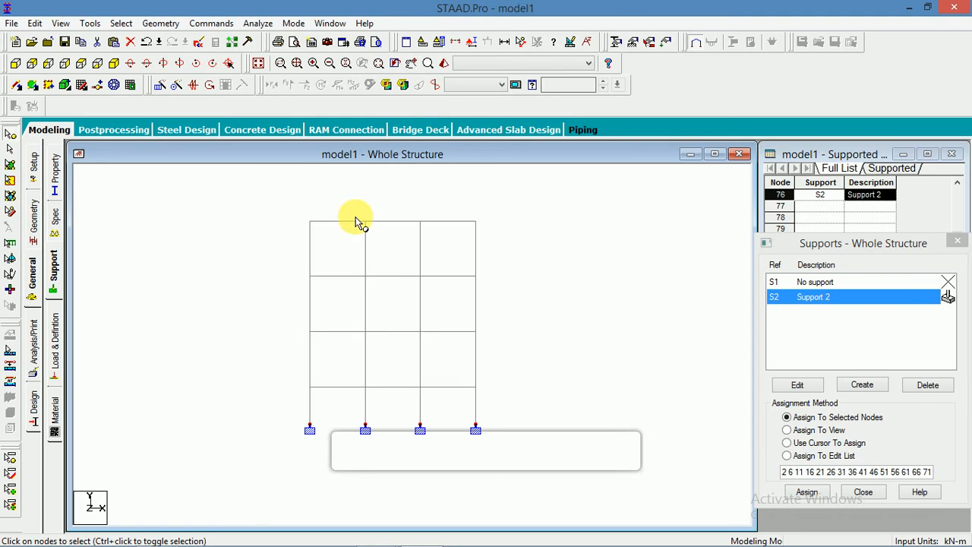
{"action": "left_click", "coordinate": [258, 64]}
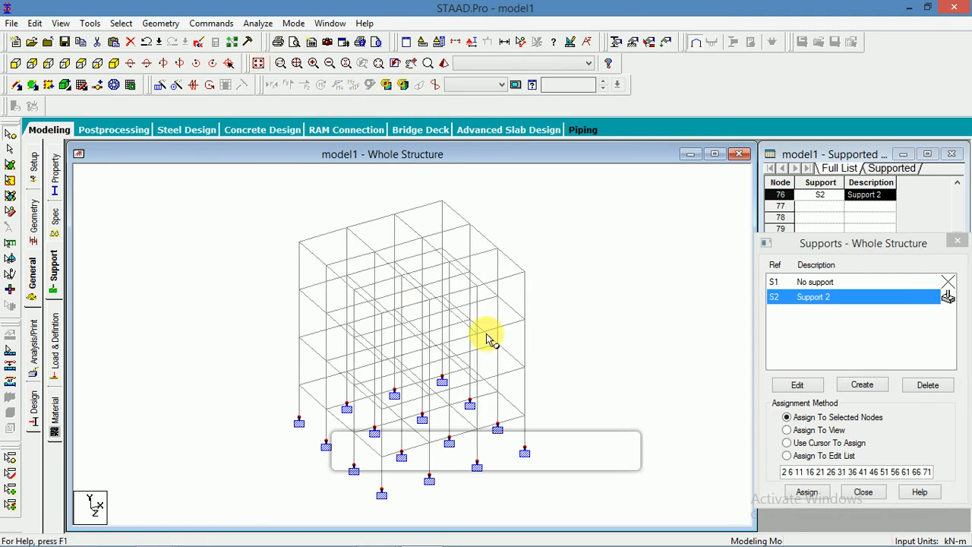
{"action": "middle_click_drag", "start_coordinate": [428, 300], "coordinate": [345, 288]}
{"action": "middle_click_drag", "start_coordinate": [379, 320], "coordinate": [378, 298]}
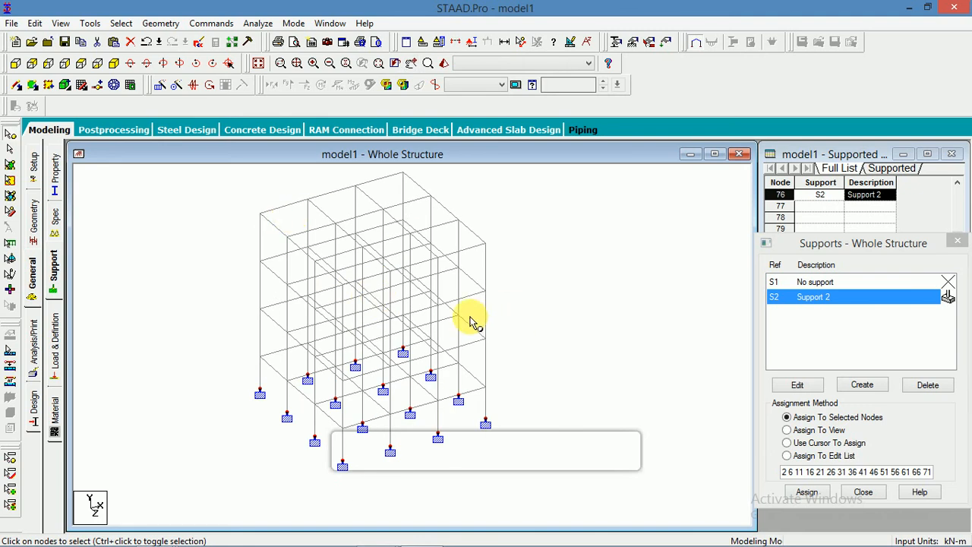
{"action": "middle_click_drag", "start_coordinate": [470, 316], "coordinate": [509, 319]}
{"action": "left_click", "coordinate": [598, 220]}
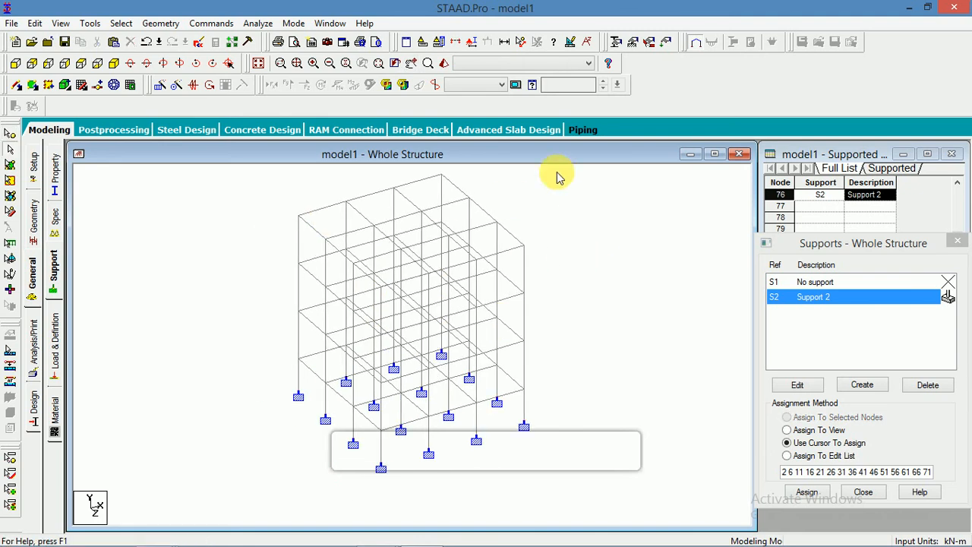
Set the structure diagram's 3D Sections display to Full Sections and apply it to the whole frame
{"action": "left_click", "coordinate": [571, 41]}
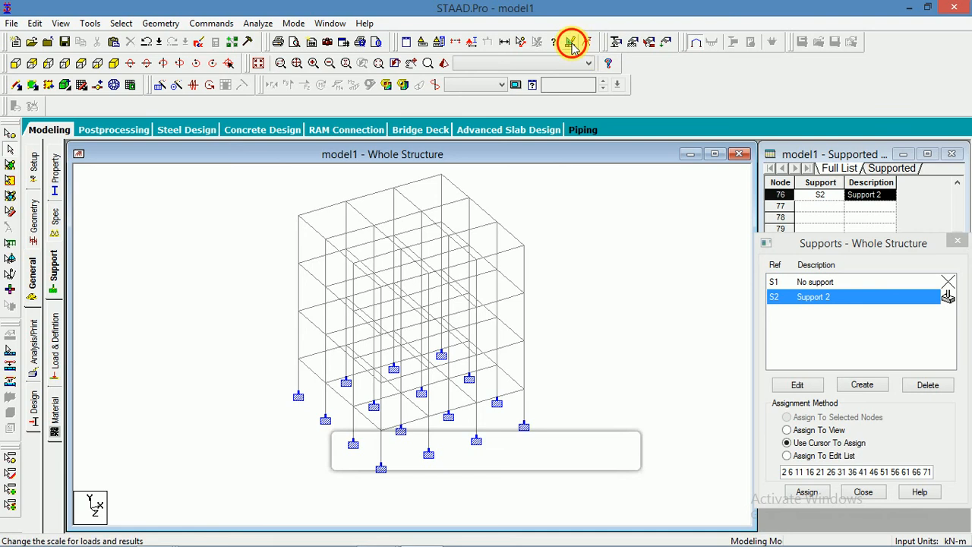
{"action": "left_click_drag", "start_coordinate": [579, 63], "coordinate": [654, 29]}
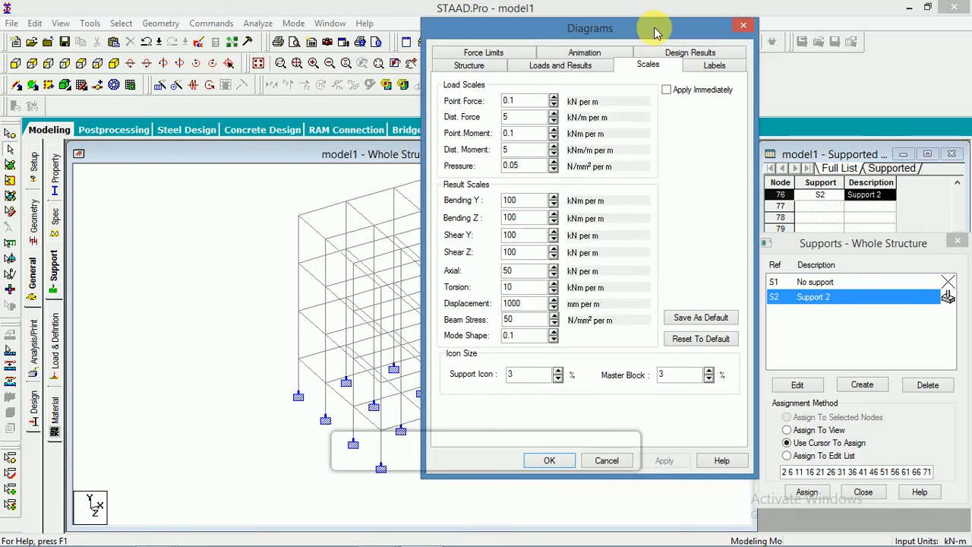
{"action": "left_click", "coordinate": [469, 66]}
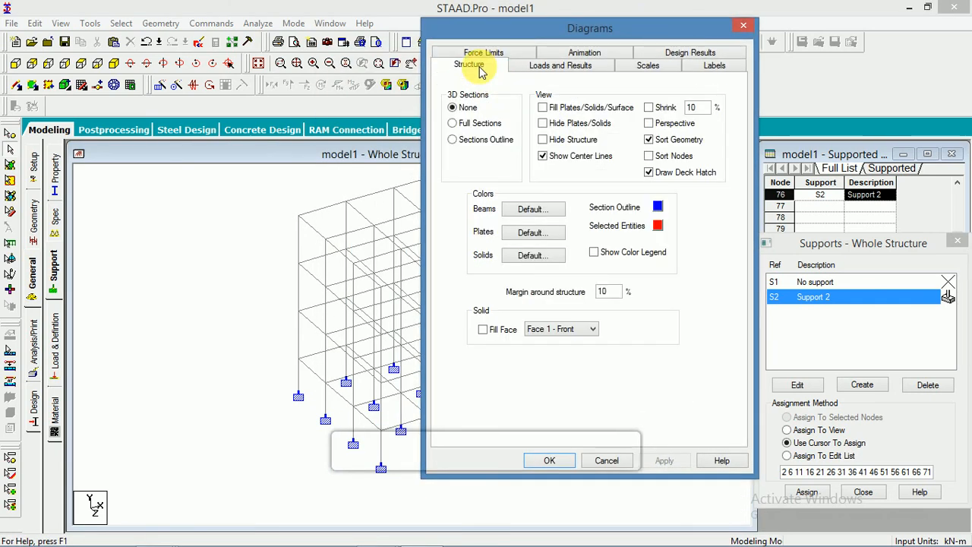
{"action": "left_click", "coordinate": [463, 125]}
{"action": "left_click", "coordinate": [661, 462]}
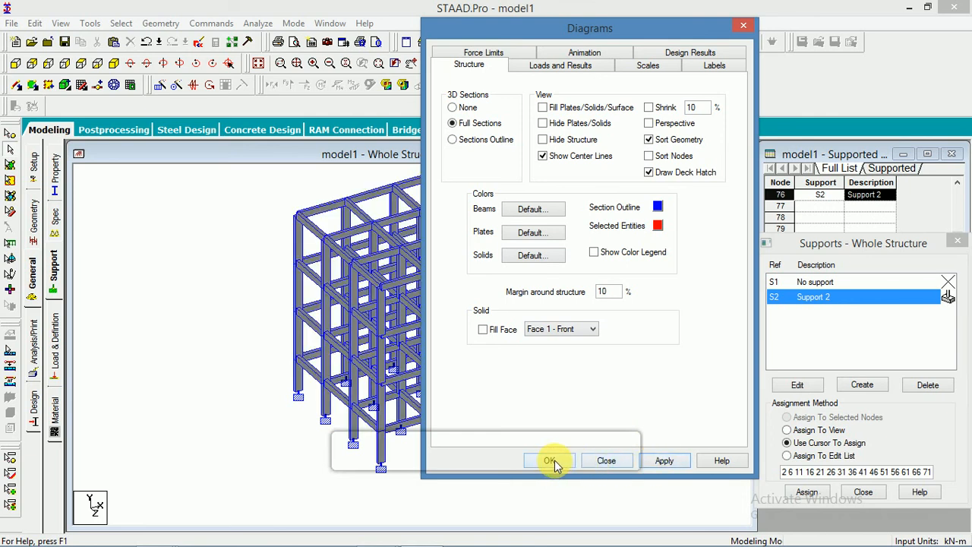
{"action": "left_click", "coordinate": [550, 461]}
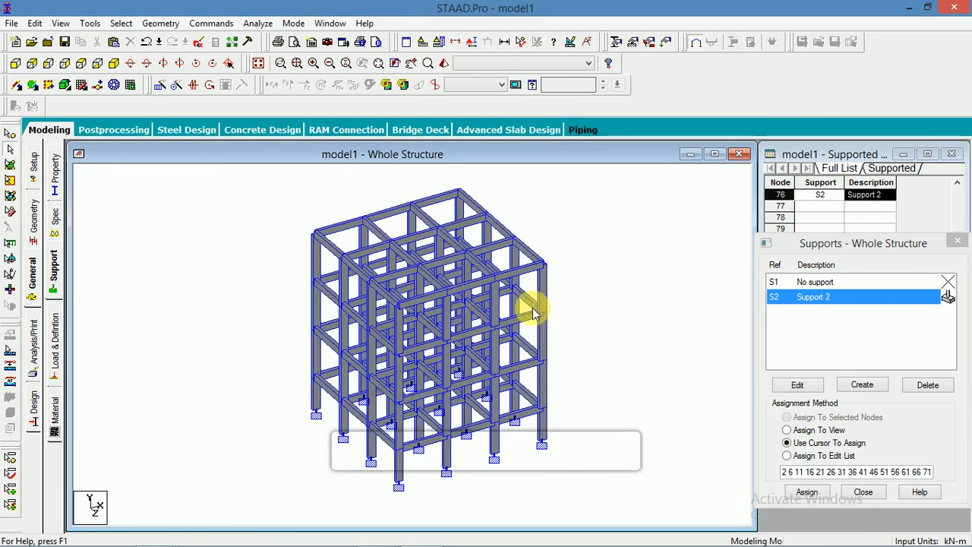
{"action": "middle_click_drag", "start_coordinate": [488, 240], "coordinate": [510, 220]}
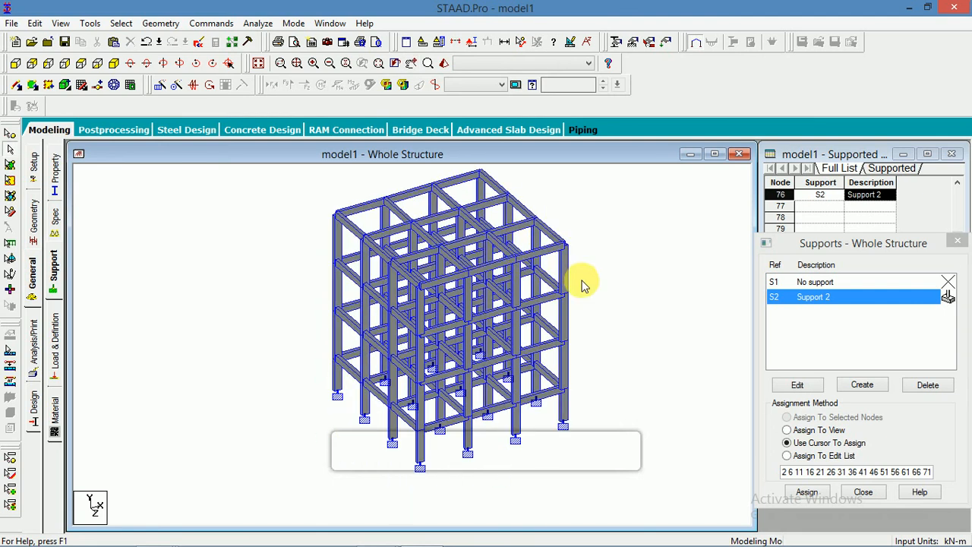
Switch the frame's 3D Sections display to Sections Outline
{"action": "left_click", "coordinate": [569, 42]}
{"action": "left_click", "coordinate": [364, 89]}
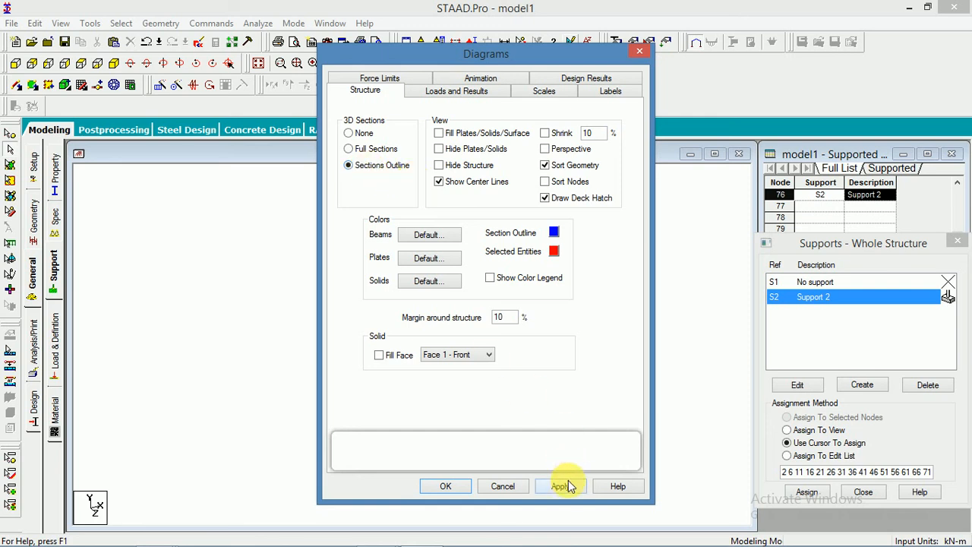
{"action": "left_click", "coordinate": [446, 486]}
{"action": "middle_click_drag", "start_coordinate": [610, 265], "coordinate": [569, 282]}
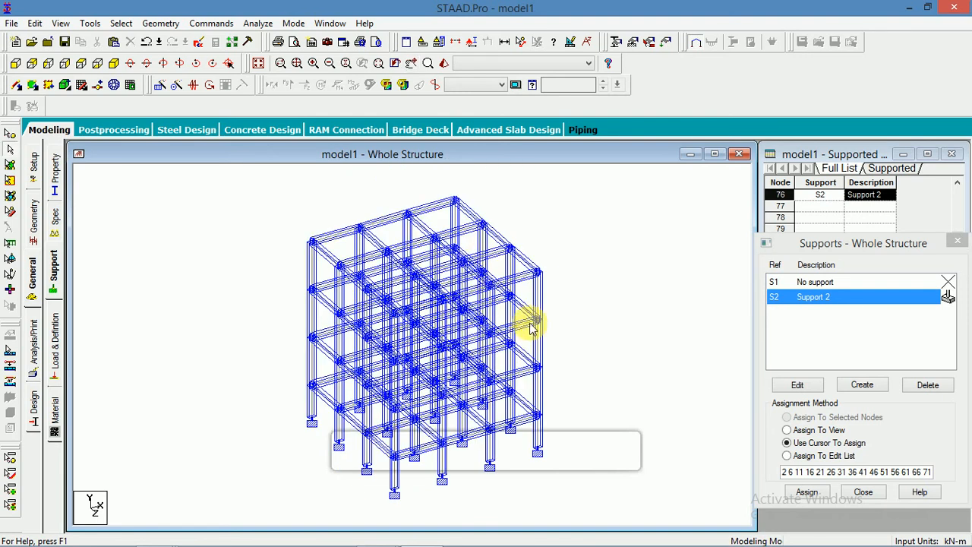
Set the structure diagram's 3D Sections display to None and apply it to the whole frame
{"action": "left_click", "coordinate": [571, 47]}
{"action": "left_click", "coordinate": [372, 91]}
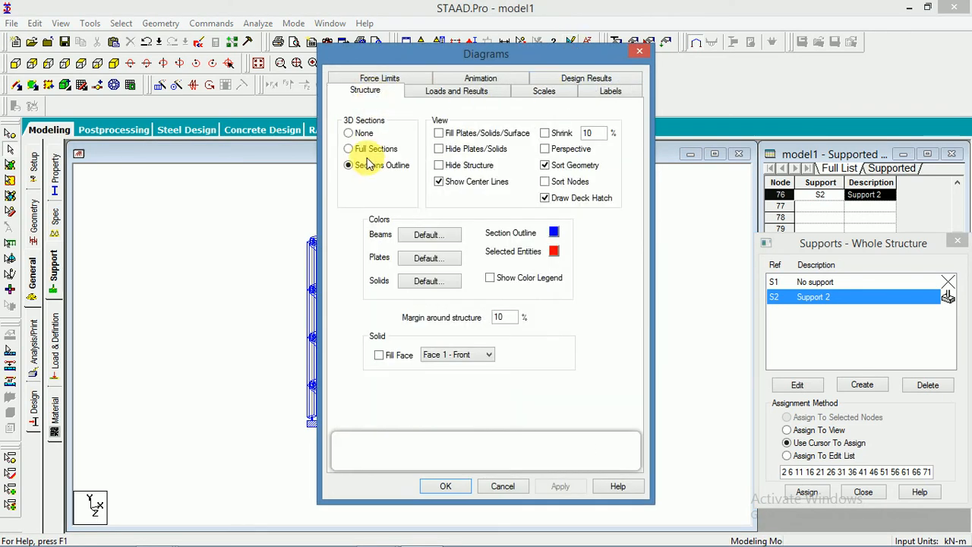
{"action": "left_click", "coordinate": [349, 133]}
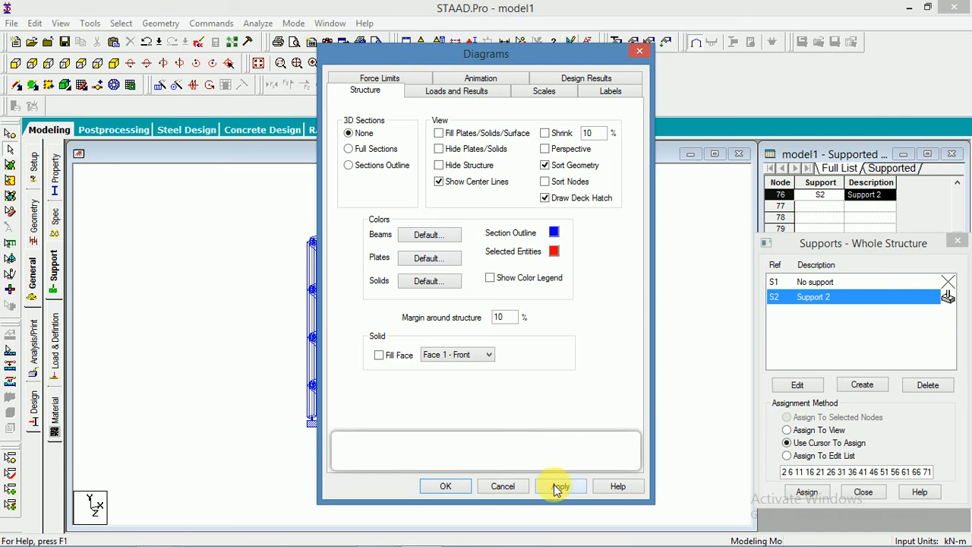
{"action": "left_click", "coordinate": [559, 487]}
{"action": "left_click", "coordinate": [448, 487]}
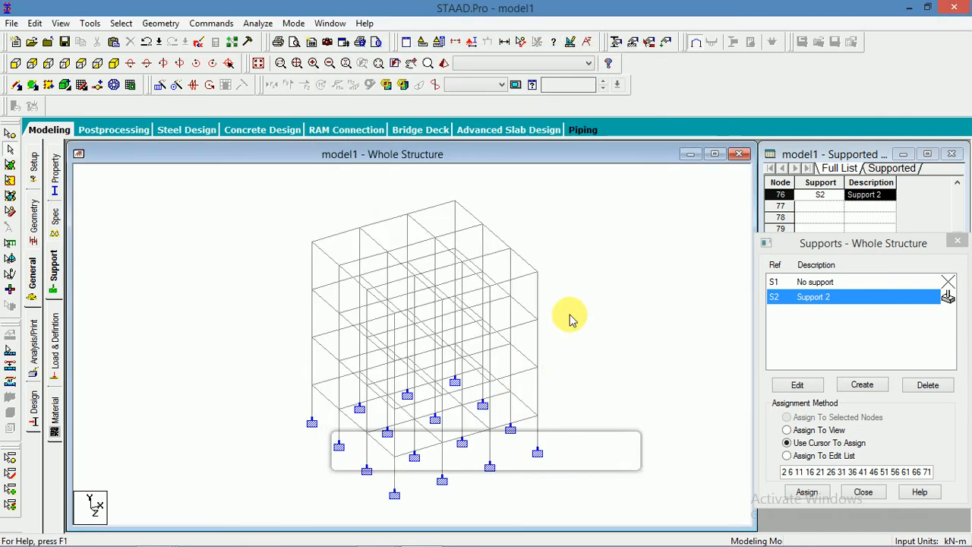
Examine the diagram label options for nodes, beams, plates, loading display and properties, keeping the current settings
{"action": "left_click", "coordinate": [570, 43]}
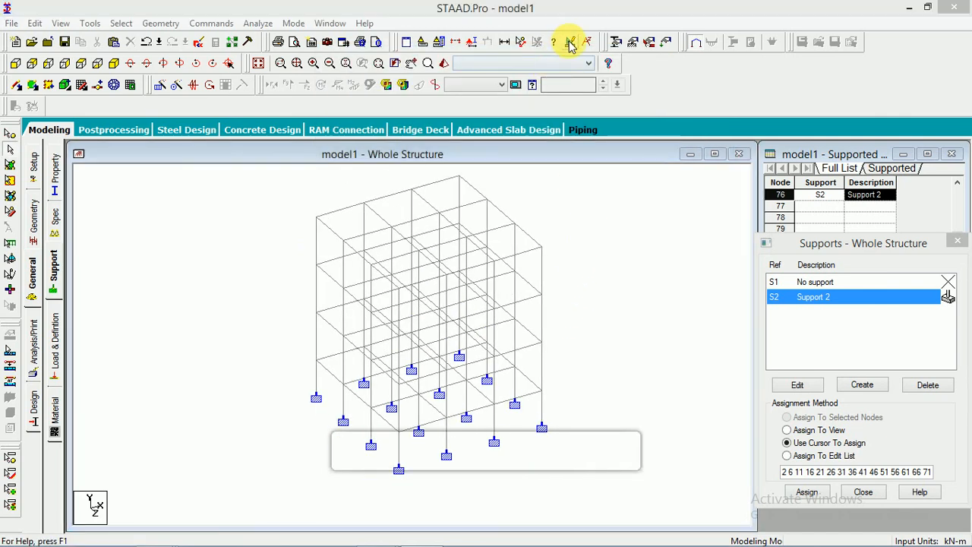
{"action": "left_click", "coordinate": [619, 88]}
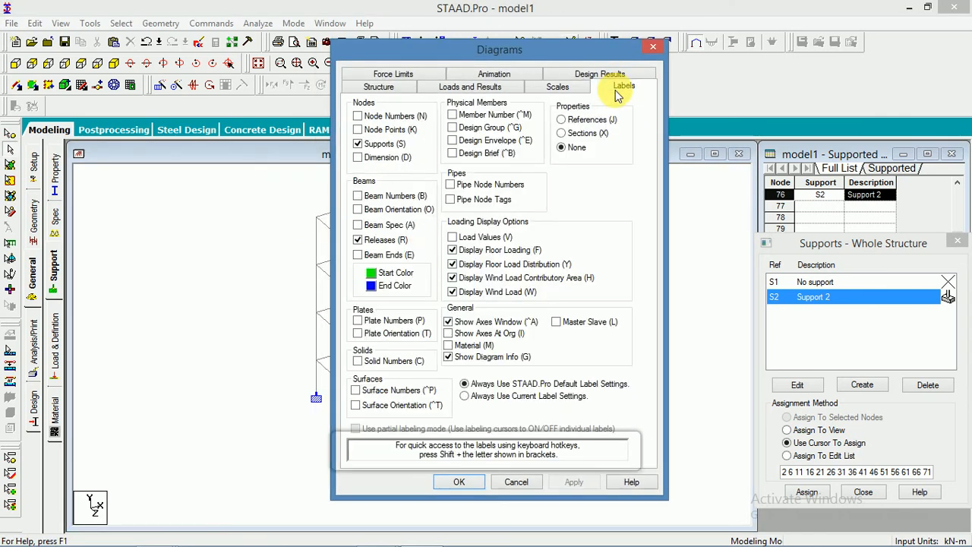
{"action": "left_click_drag", "start_coordinate": [466, 56], "coordinate": [510, 51]}
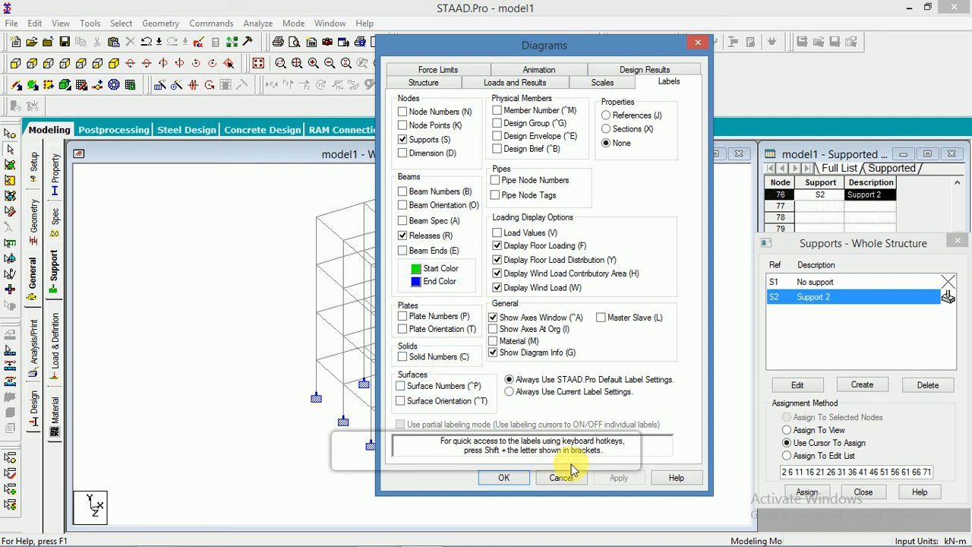
{"action": "left_click", "coordinate": [507, 478]}
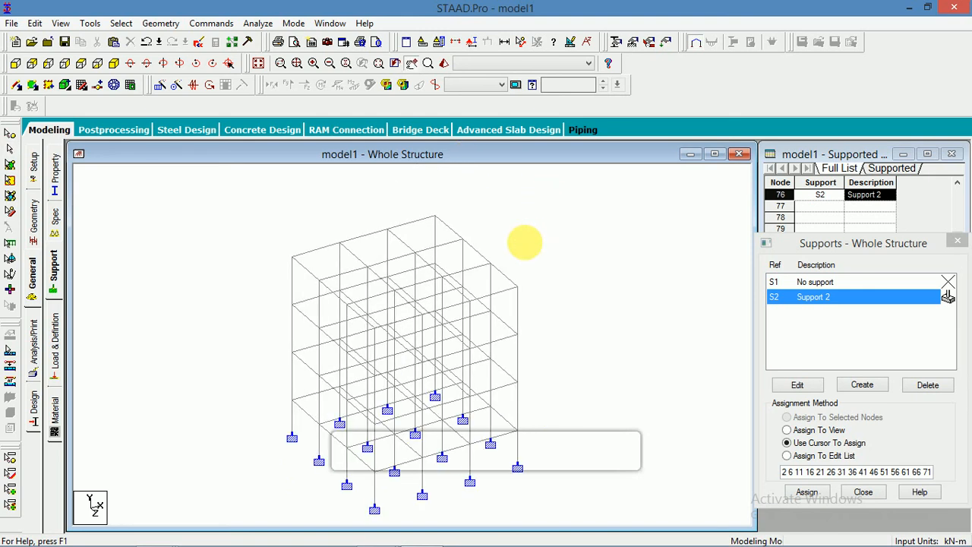
Show the whole frame as a 3D rendering in a maximized view and rotate it to inspect the members
{"action": "middle_click_drag", "start_coordinate": [523, 251], "coordinate": [522, 227]}
{"action": "left_click", "coordinate": [445, 63]}
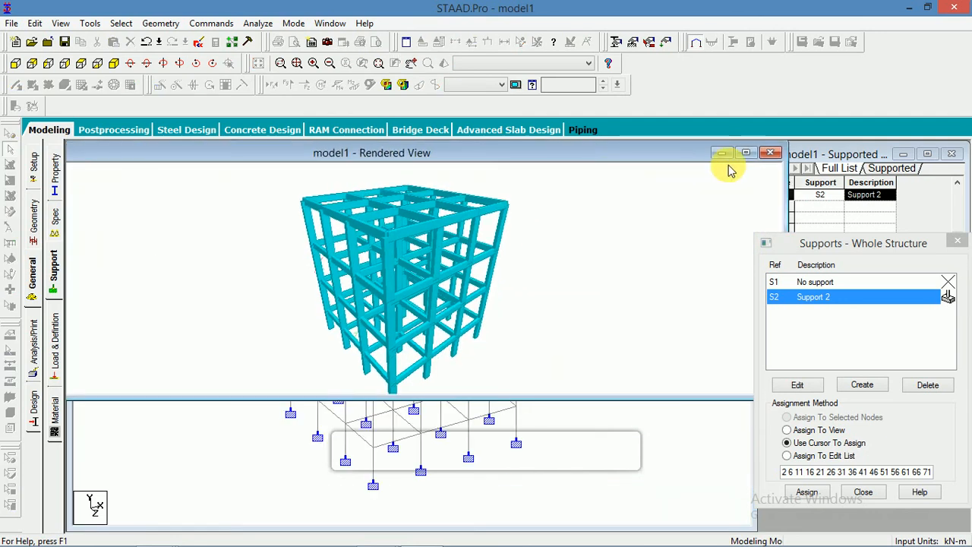
{"action": "left_click", "coordinate": [738, 151]}
{"action": "left_click_drag", "start_coordinate": [697, 274], "coordinate": [617, 279]}
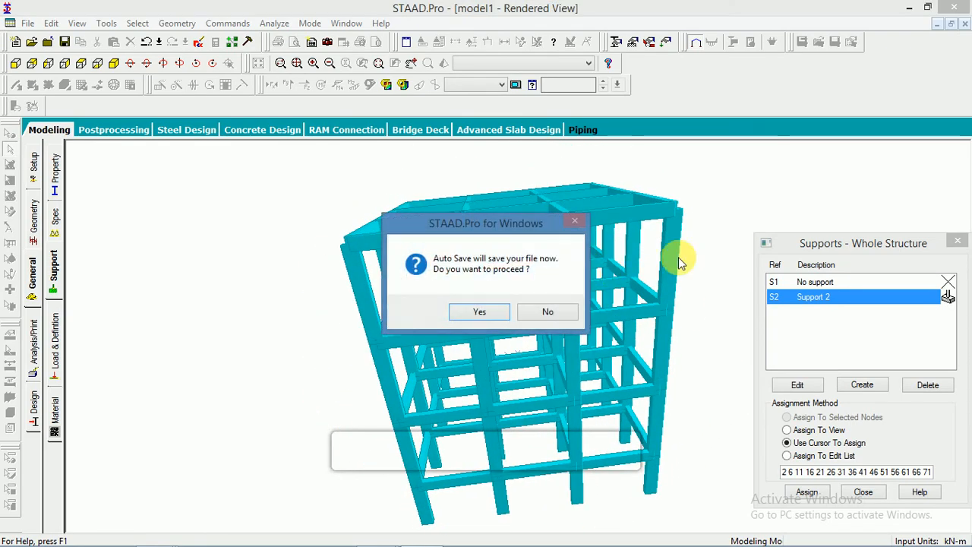